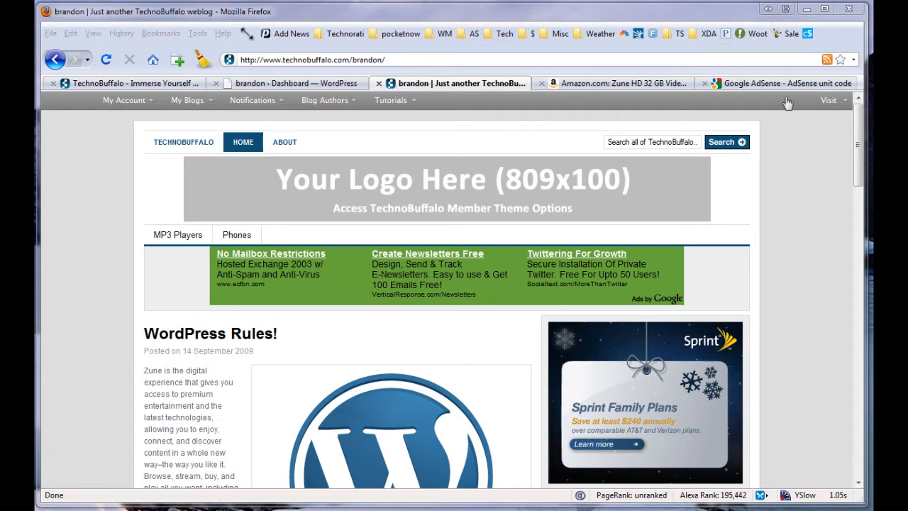
# Step: Look over the blog's home page, including its logo banner, ad areas and sidebar search box
pyautogui.moveTo(858, 121)
pyautogui.mouseDown()
pyautogui.moveTo(858, 184)
pyautogui.moveTo(858, 103)
pyautogui.mouseUp()
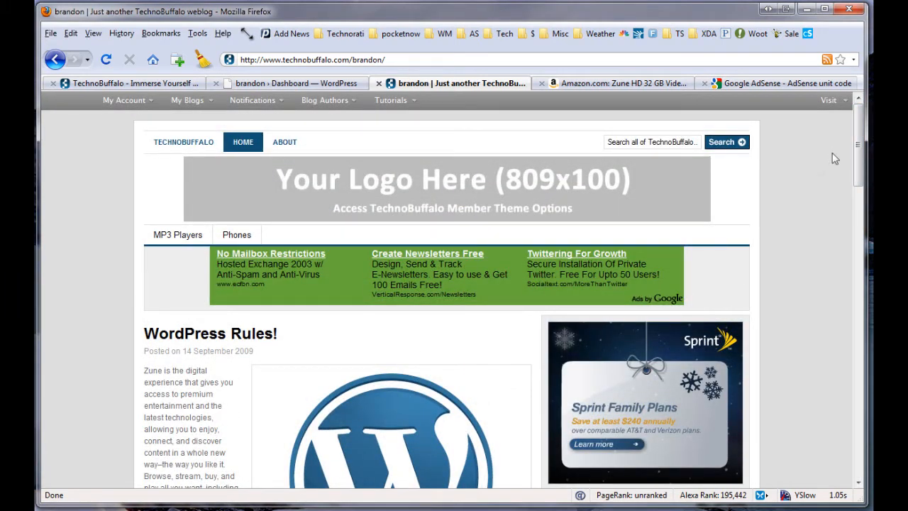
pyautogui.click(736, 198)
pyautogui.click(718, 282)
pyautogui.moveTo(860, 166); pyautogui.dragTo(866, 222)
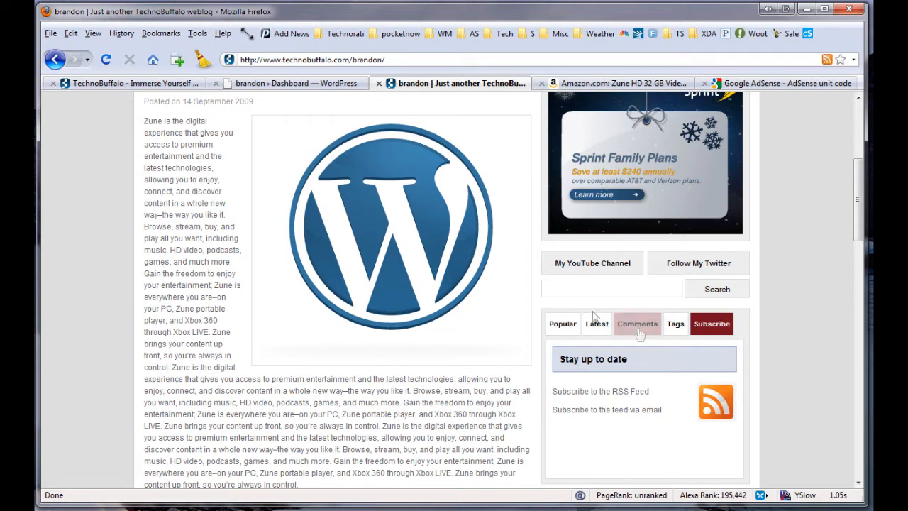
pyautogui.click(574, 290)
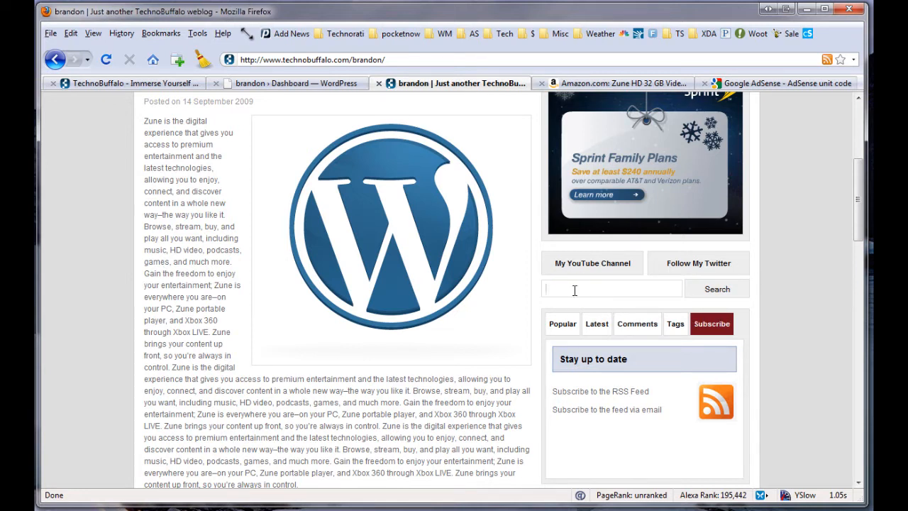
pyautogui.moveTo(857, 201); pyautogui.dragTo(857, 213)
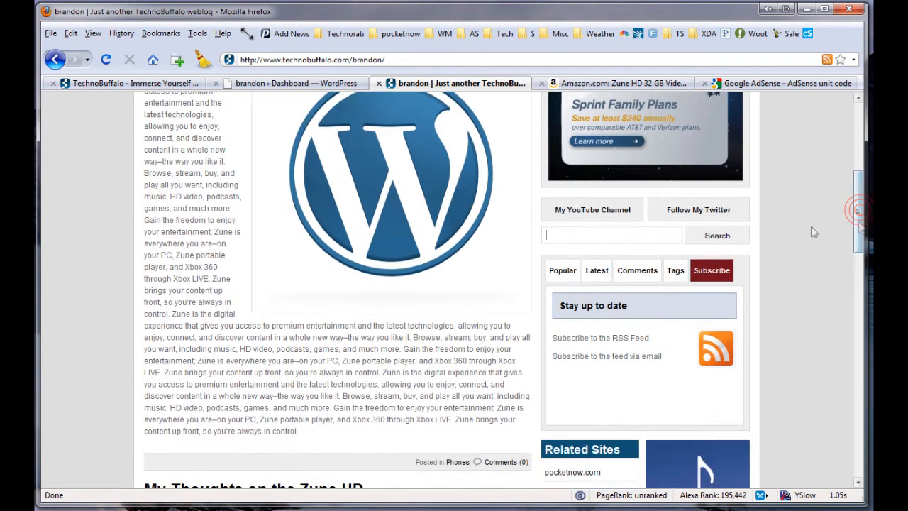
# Step: View the Popular, Latest, Comments, Tags and Subscribe sections of the blog's sidebar box in turn
pyautogui.click(550, 276)
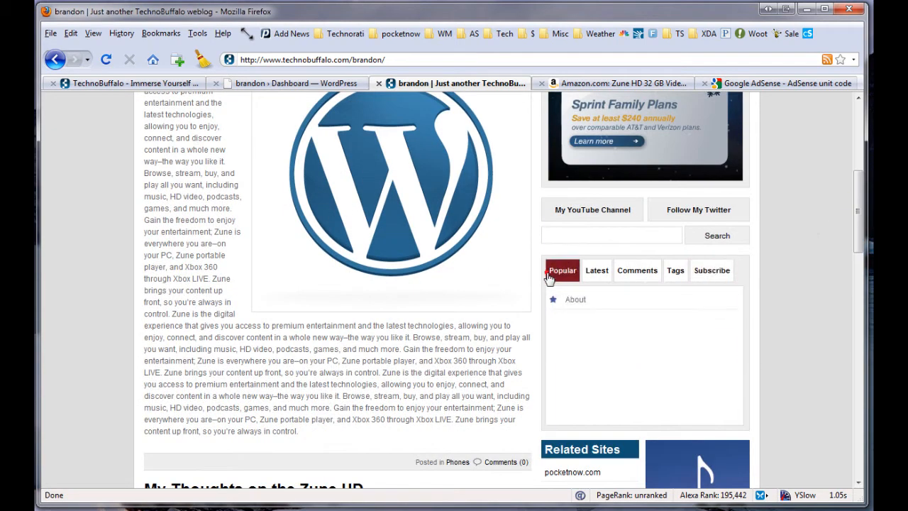
pyautogui.click(594, 275)
pyautogui.click(626, 277)
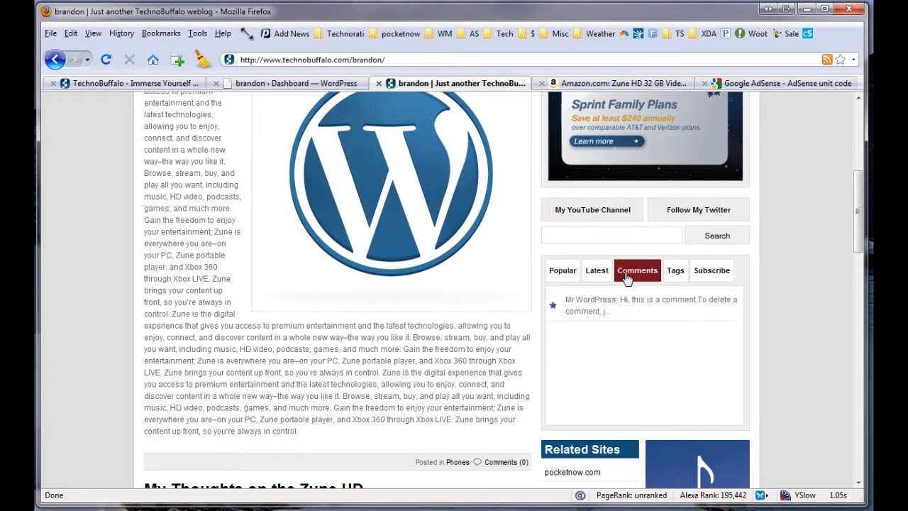
pyautogui.click(679, 275)
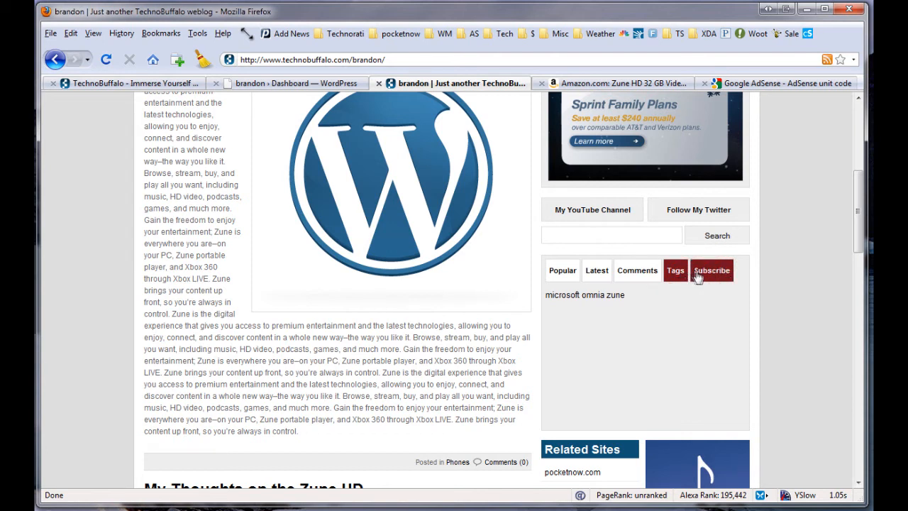
pyautogui.click(698, 275)
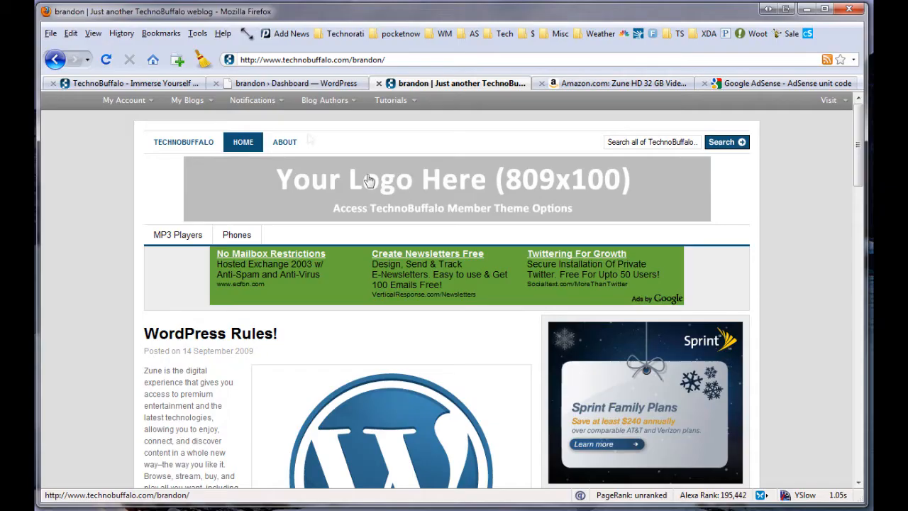
# Step: Set the theme stylesheet to green.css in the TechnoBuffalo Member Theme Options and save the changes
pyautogui.click(289, 82)
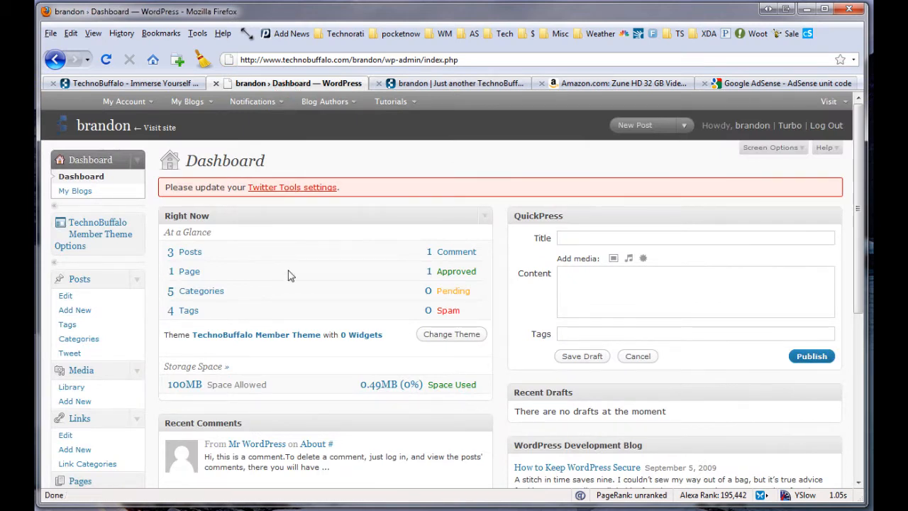
pyautogui.click(111, 247)
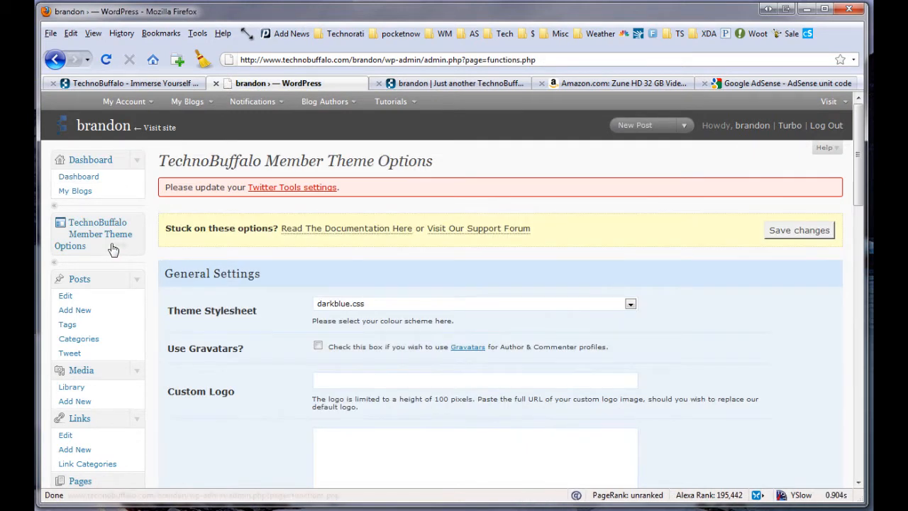
pyautogui.click(629, 303)
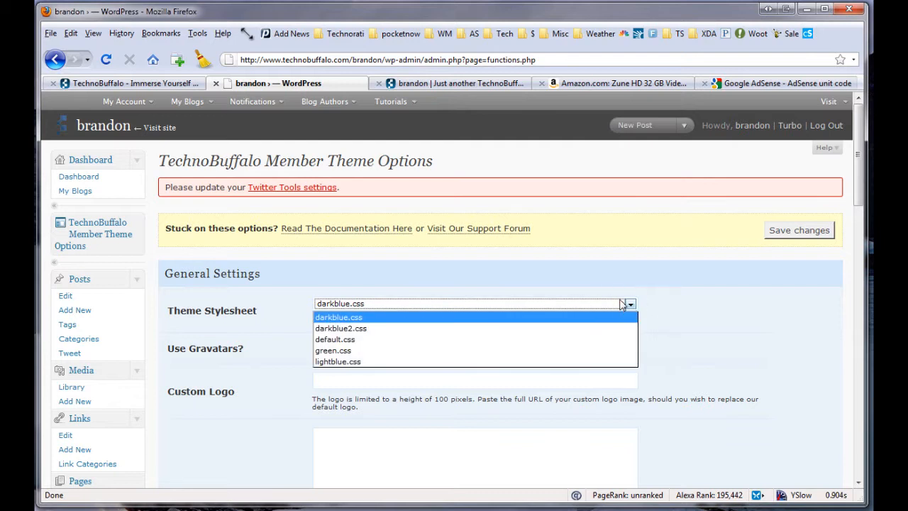
pyautogui.click(336, 349)
pyautogui.click(773, 231)
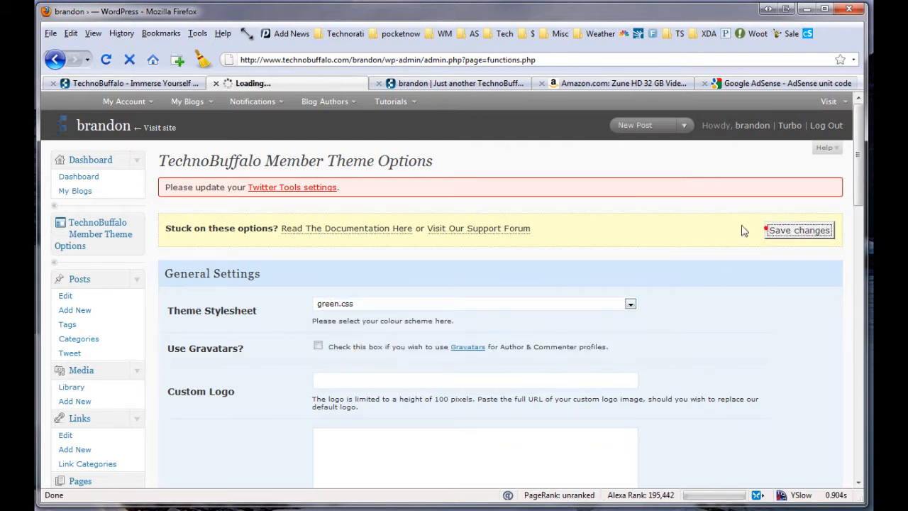
# Step: Reload the blog's home page and check its colour scheme against the theme options
pyautogui.click(488, 86)
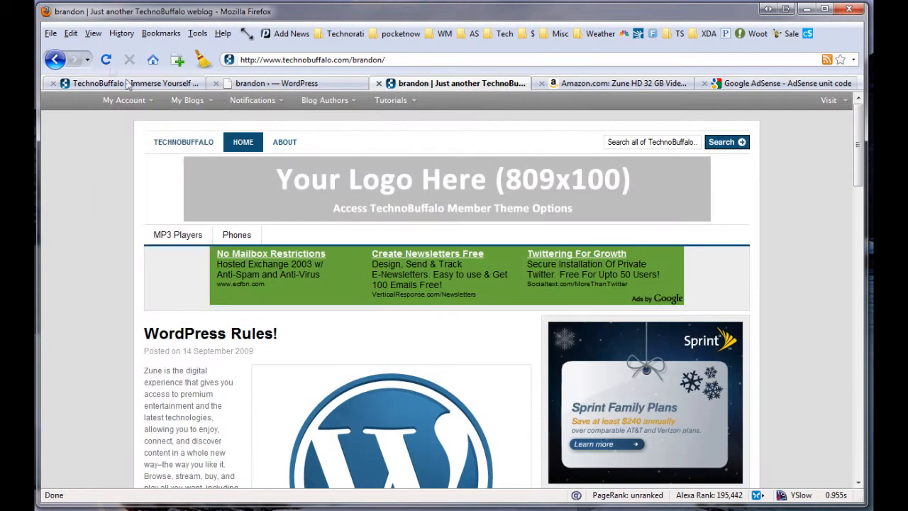
pyautogui.click(106, 60)
pyautogui.moveTo(124, 100)
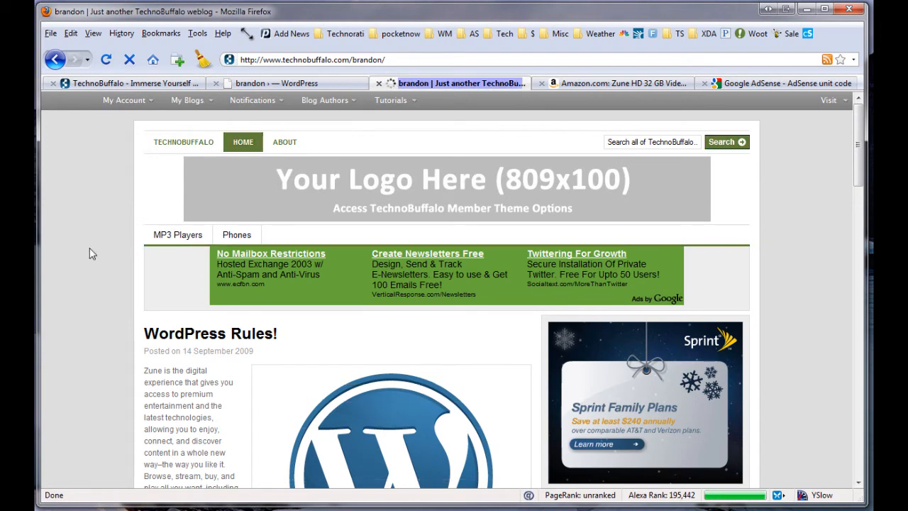
pyautogui.scroll(-5, 88, 249)
pyautogui.scroll(5, 88, 253)
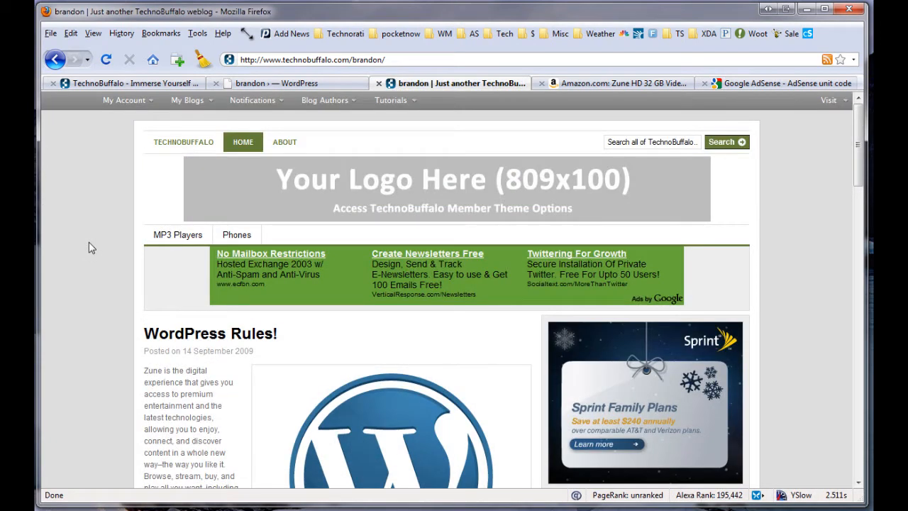
pyautogui.click(297, 83)
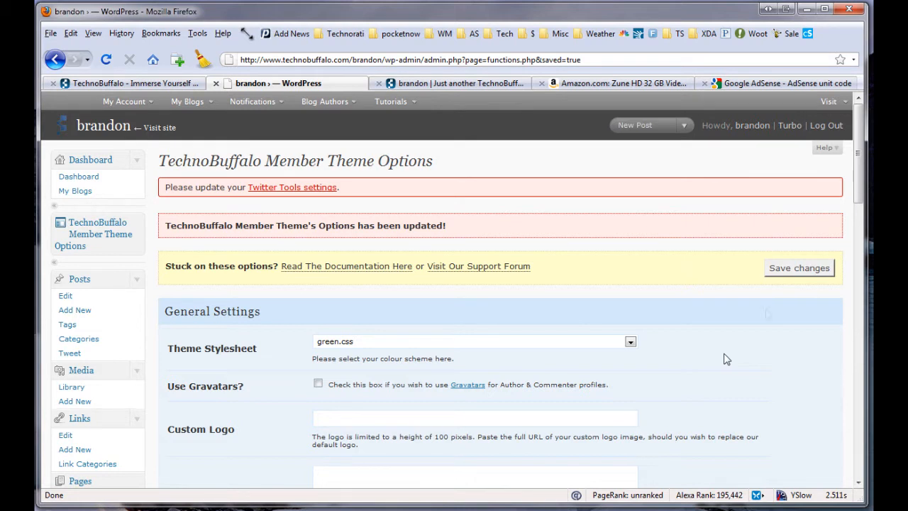
pyautogui.click(455, 83)
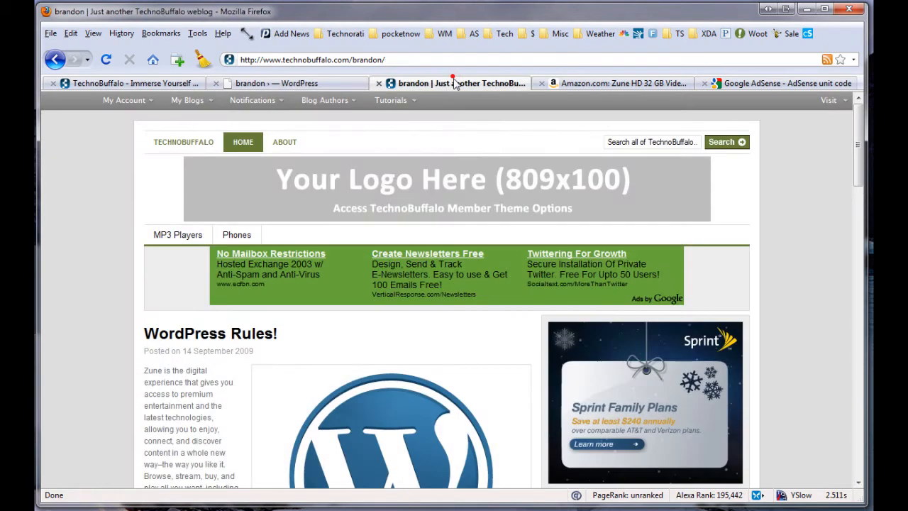
# Step: Set the custom logo to the URL of tipstricks.jpg, save the options, and check it on the reloaded home page
pyautogui.click(315, 83)
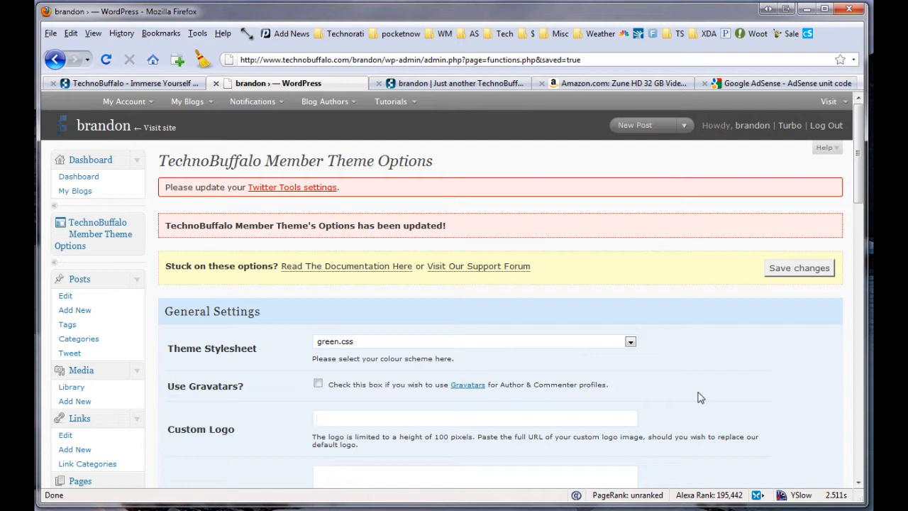
pyautogui.write('http://www.technobuffalo.com/brandon/files/2009/09/tipstricks.jpg')
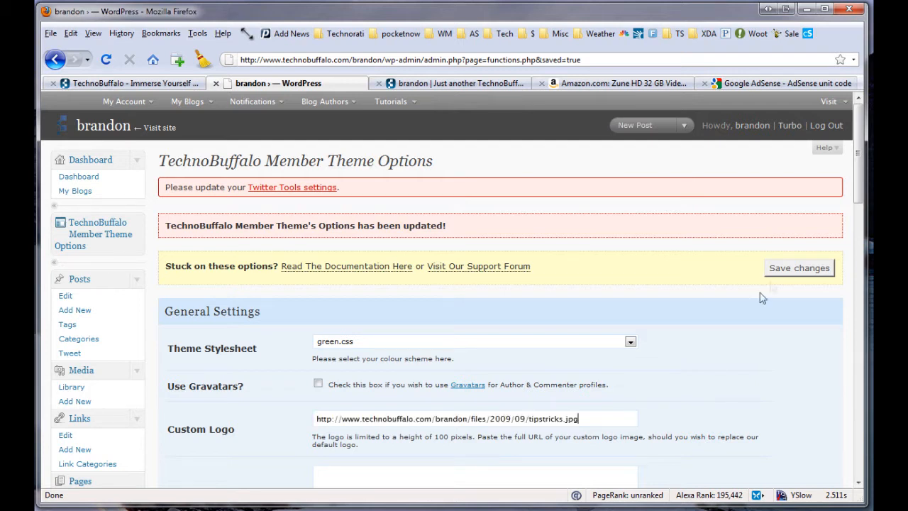
pyautogui.click(783, 277)
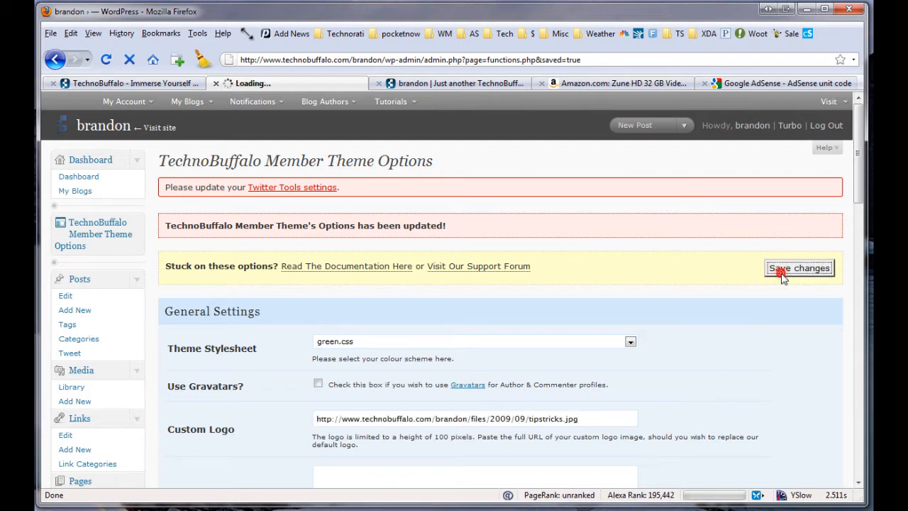
pyautogui.click(468, 86)
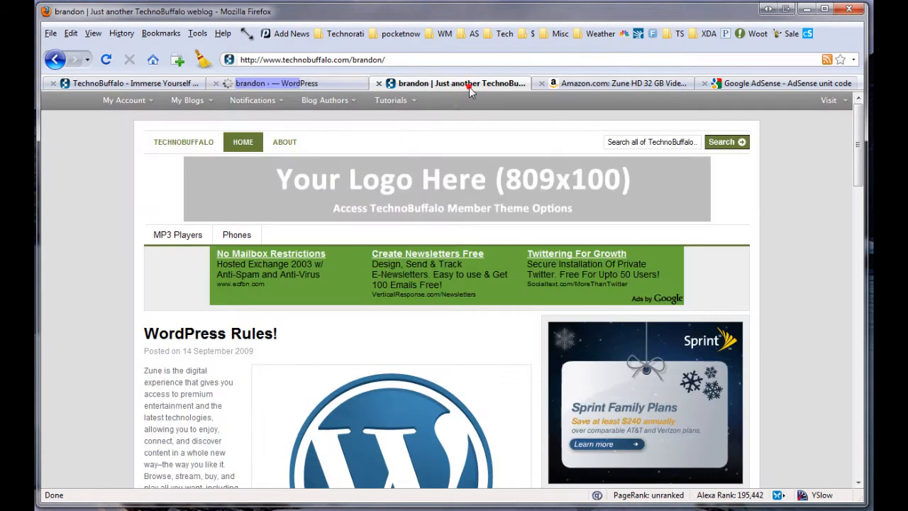
pyautogui.click(106, 59)
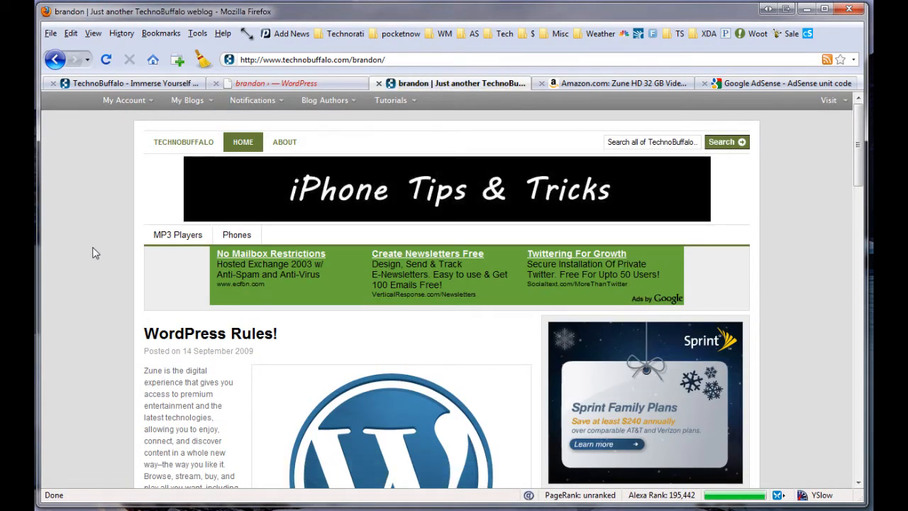
# Step: Review the Google Analytics, Feedburner and author info theme options, comparing them with the blog's home page
pyautogui.click(273, 83)
pyautogui.moveTo(858, 198); pyautogui.dragTo(860, 241)
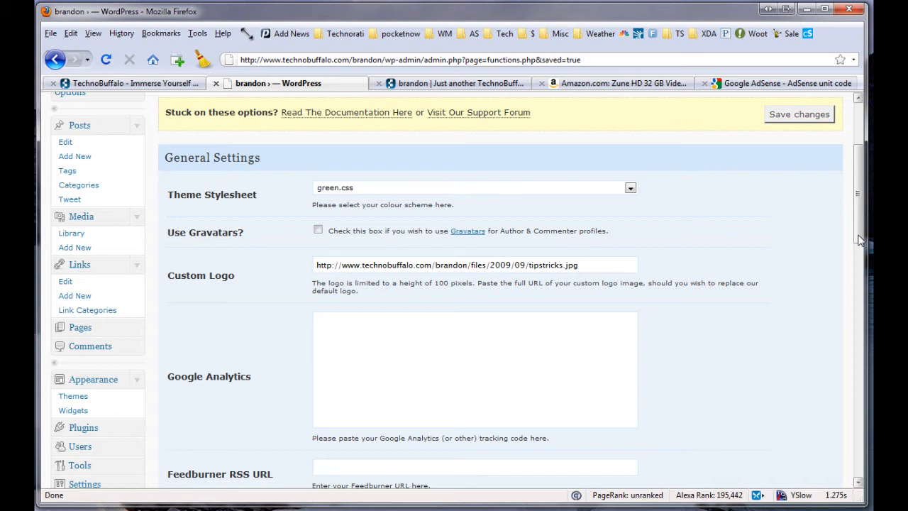
pyautogui.moveTo(859, 241); pyautogui.dragTo(850, 277)
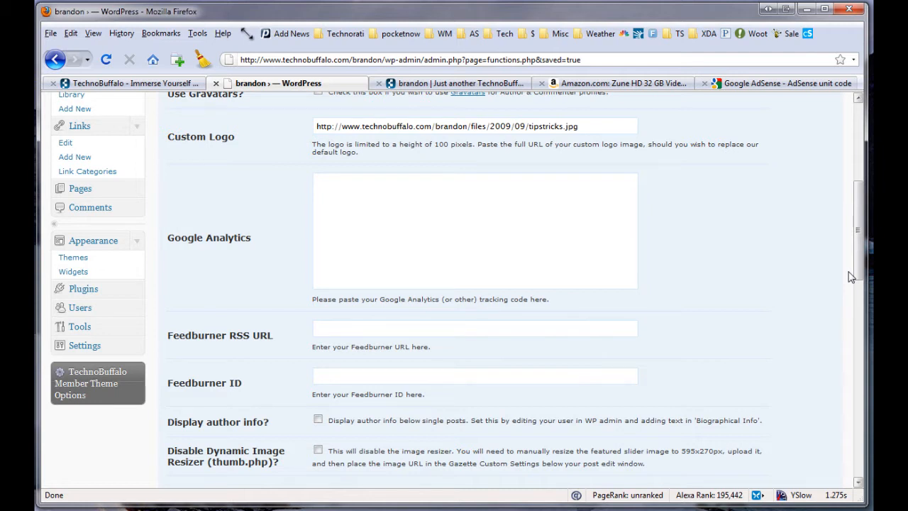
pyautogui.hotkey('ctrl', 'Tab')
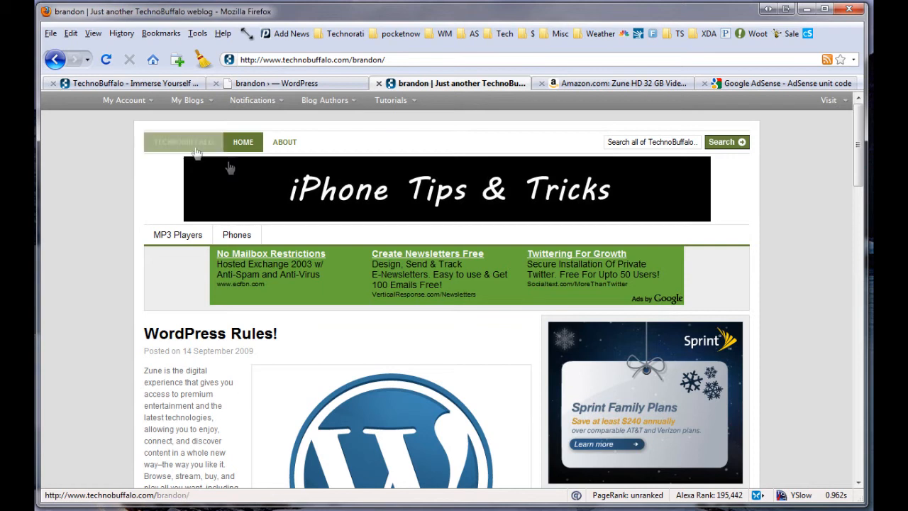
pyautogui.moveTo(252, 101)
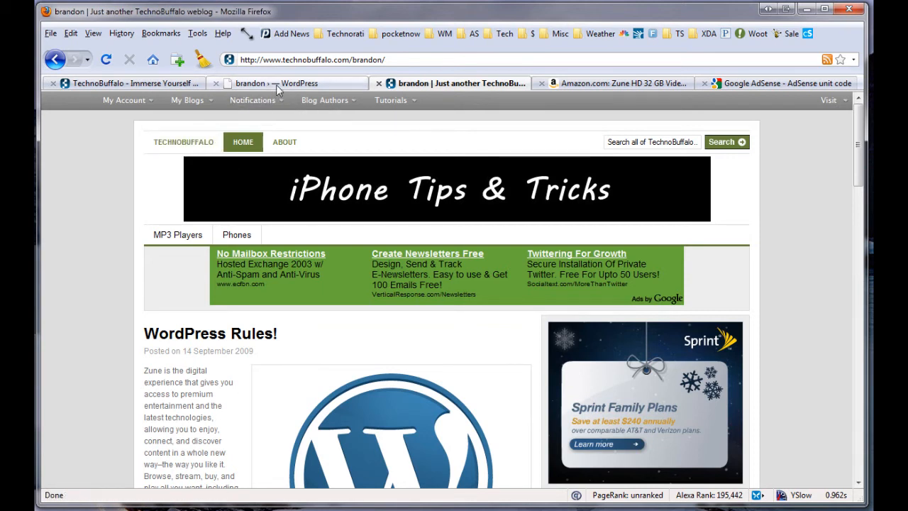
# Step: Examine the image location and destination fields for the 728x90 top banner ad in the theme options
pyautogui.click(276, 84)
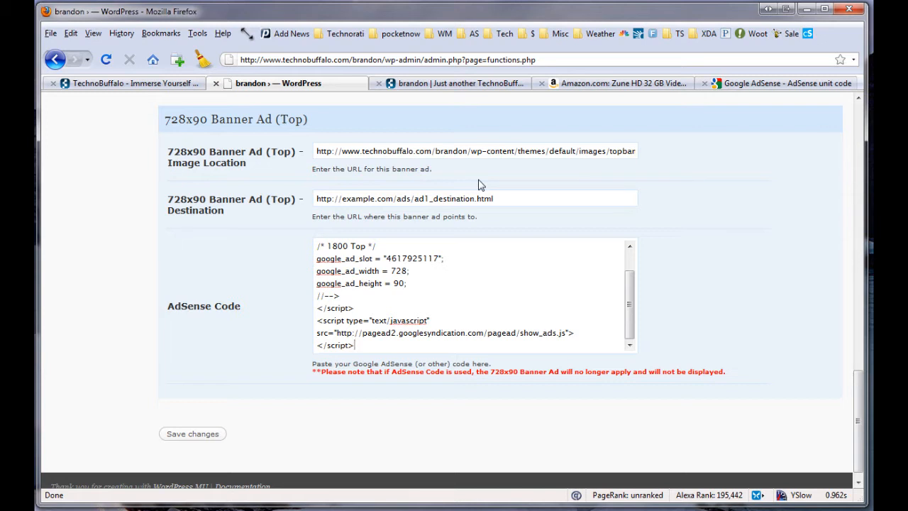
pyautogui.click(461, 154)
pyautogui.doubleClick(461, 151)
pyautogui.click(508, 199)
pyautogui.doubleClick(515, 153)
pyautogui.click(509, 198)
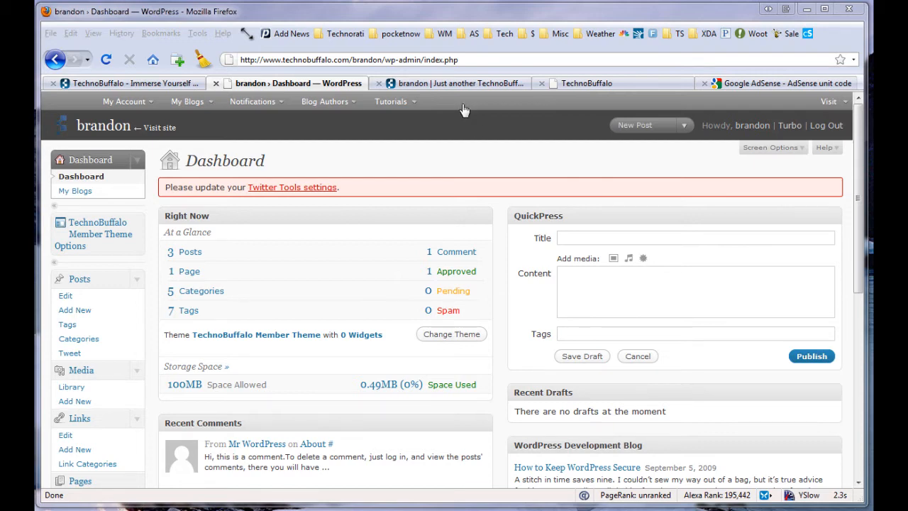
# Step: Check the sidebar on the blog's home page and open the blog's Widgets settings
pyautogui.click(468, 83)
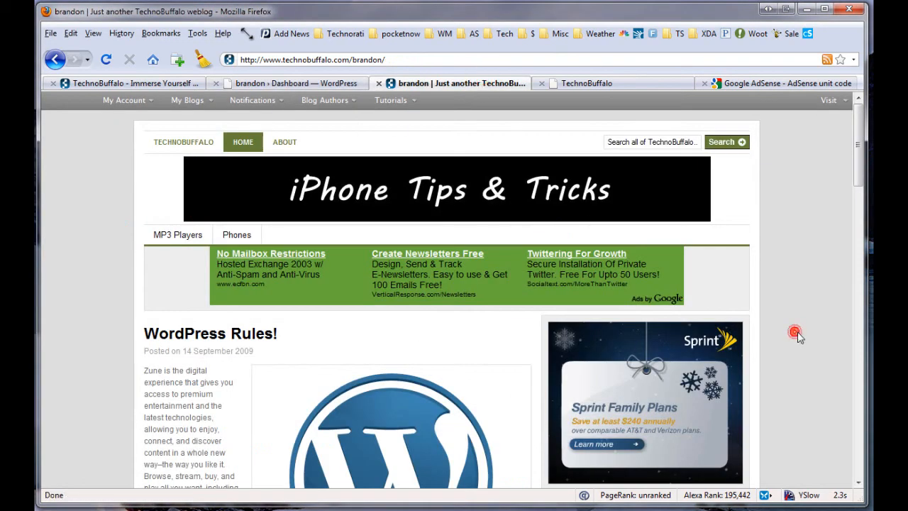
pyautogui.scroll(-10, 805, 336)
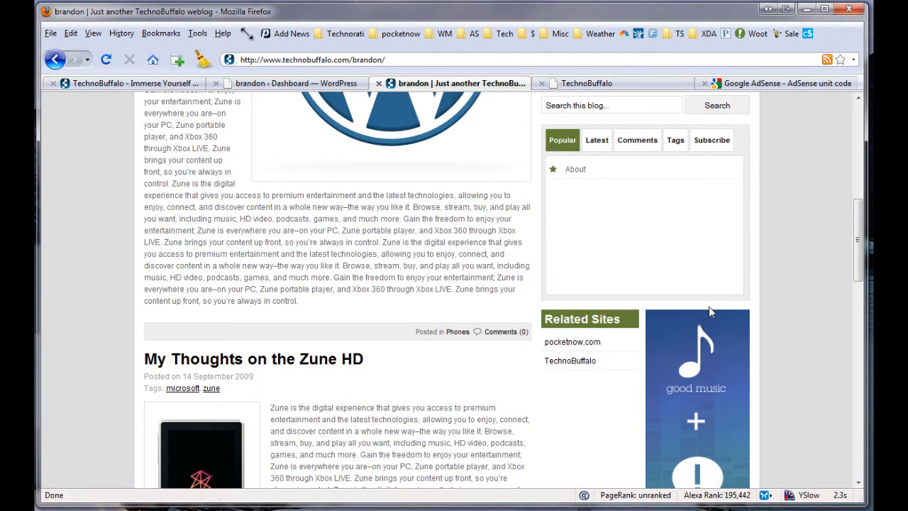
pyautogui.click(279, 83)
pyautogui.scroll(-6, 238, 334)
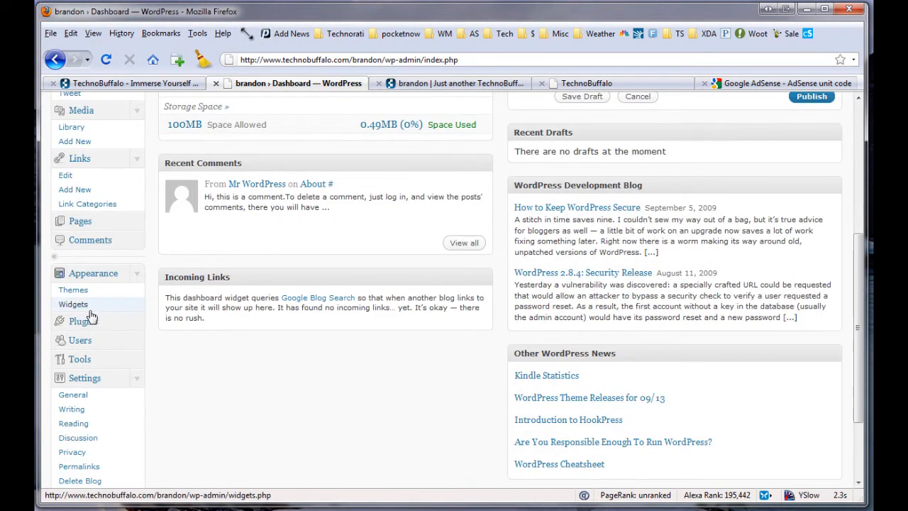
pyautogui.click(89, 310)
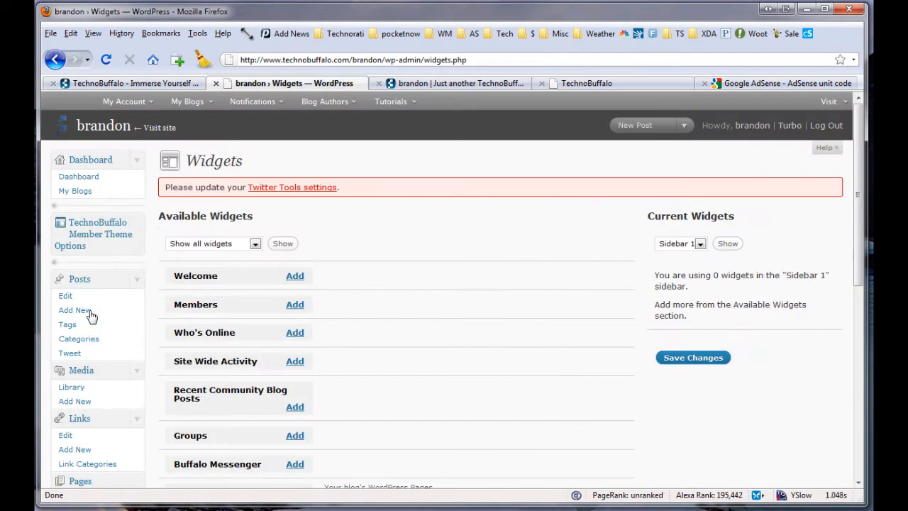
# Step: Choose Sidebar 1 as the sidebar for current widgets and look through the available widgets
pyautogui.click(682, 244)
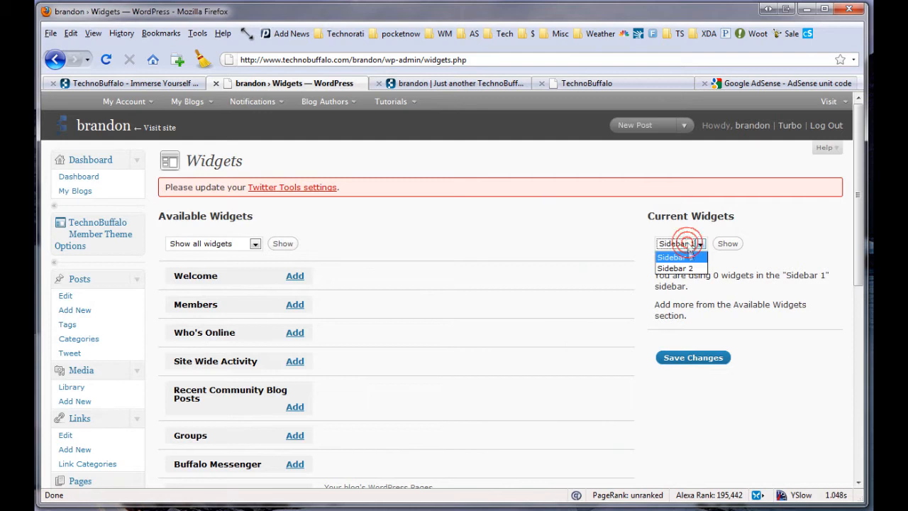
pyautogui.click(689, 259)
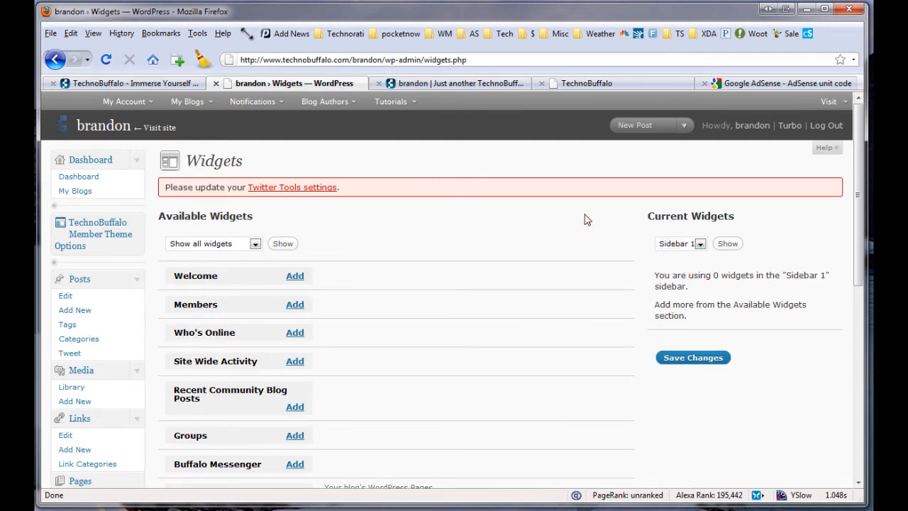
pyautogui.scroll(-8, 421, 361)
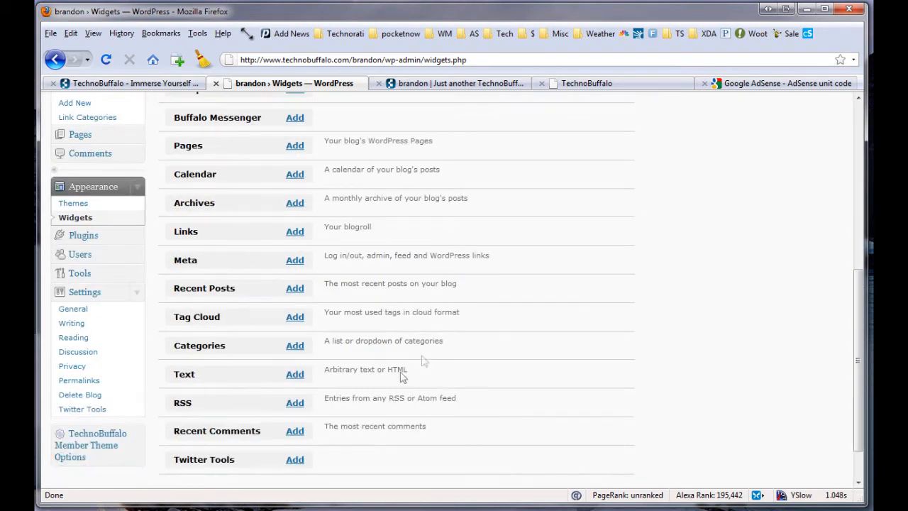
# Step: Add the Twitter Tools widget to Sidebar 1 and set its title to "My tweets..."
pyautogui.click(295, 461)
pyautogui.scroll(6, 531, 419)
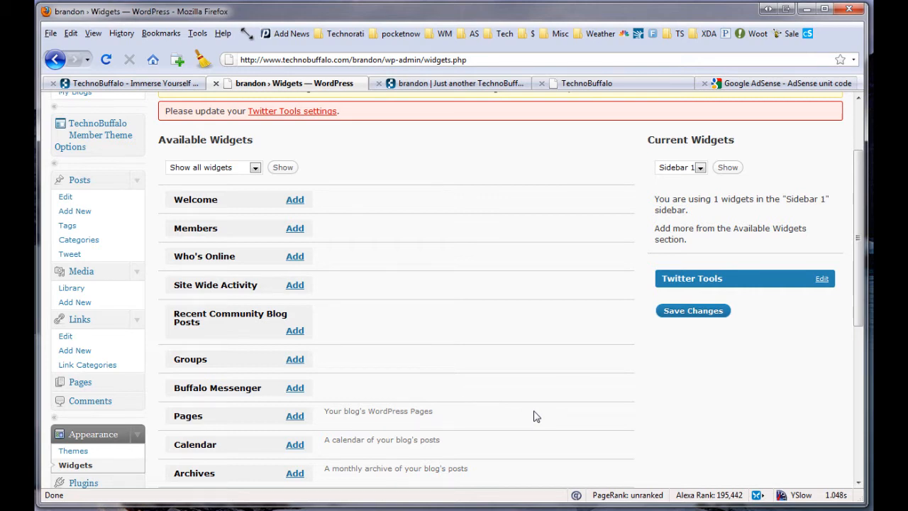
pyautogui.click(821, 278)
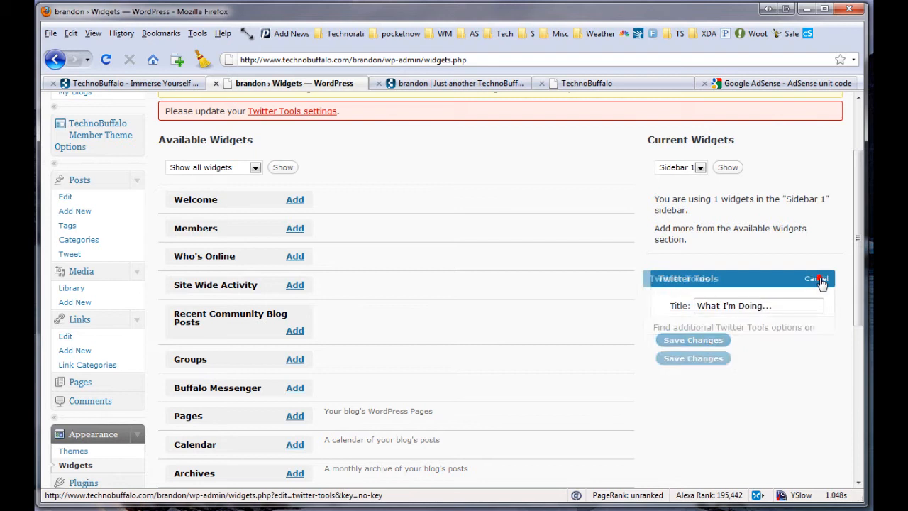
pyautogui.tripleClick(793, 307)
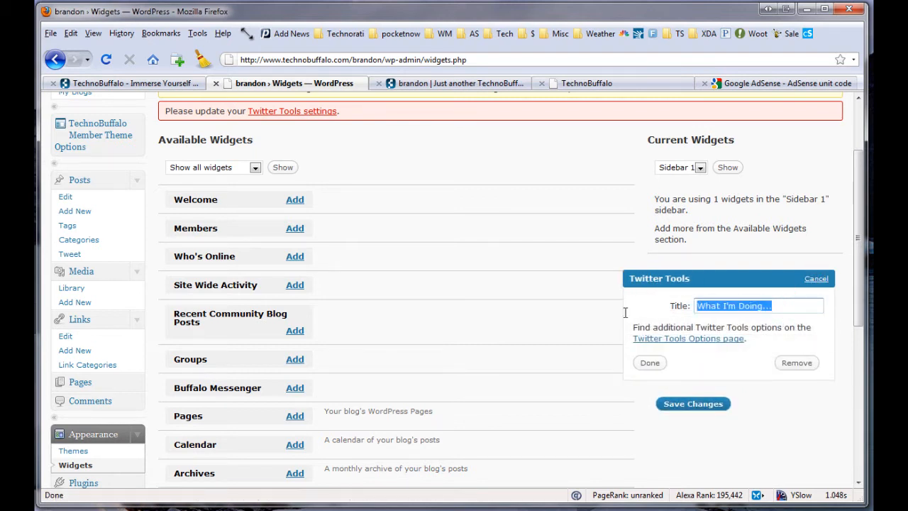
pyautogui.write('Tw')
pyautogui.press('BackSpace')
pyautogui.press('BackSpace')
pyautogui.write('My twe')
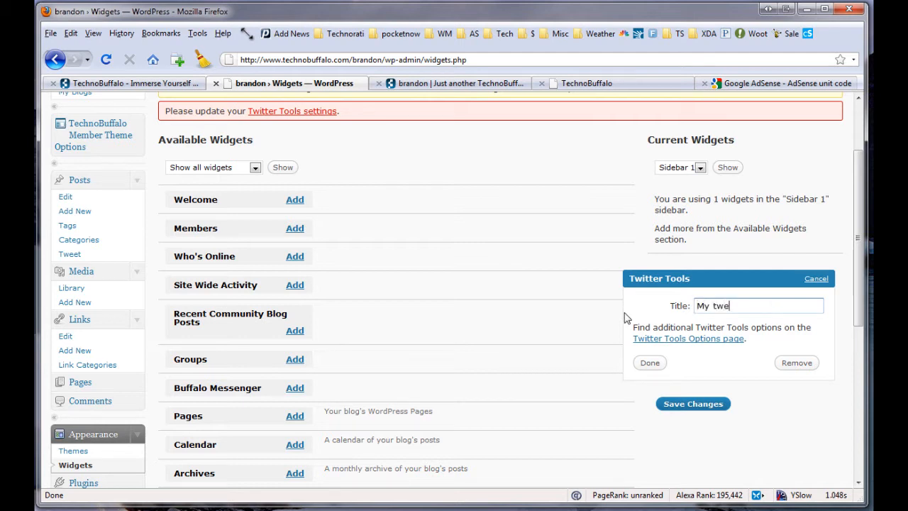
pyautogui.write('ets...')
pyautogui.click(648, 362)
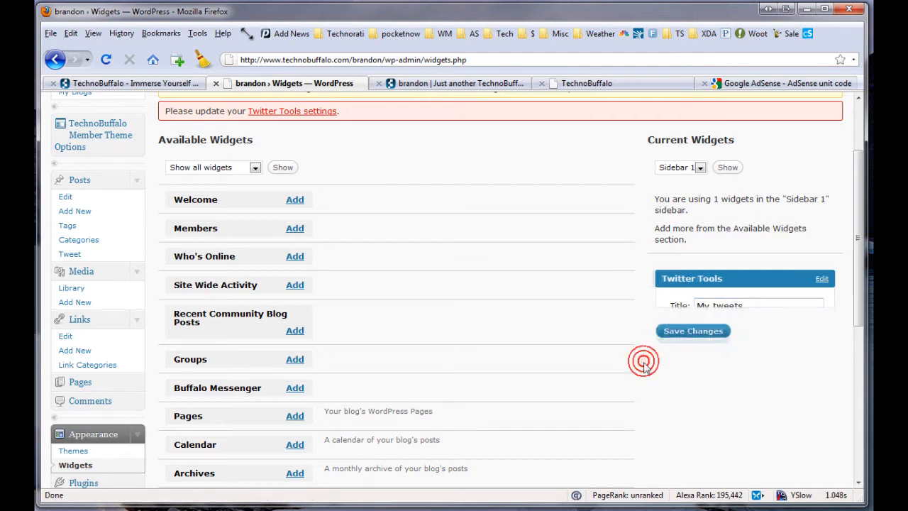
pyautogui.scroll(-6, 646, 368)
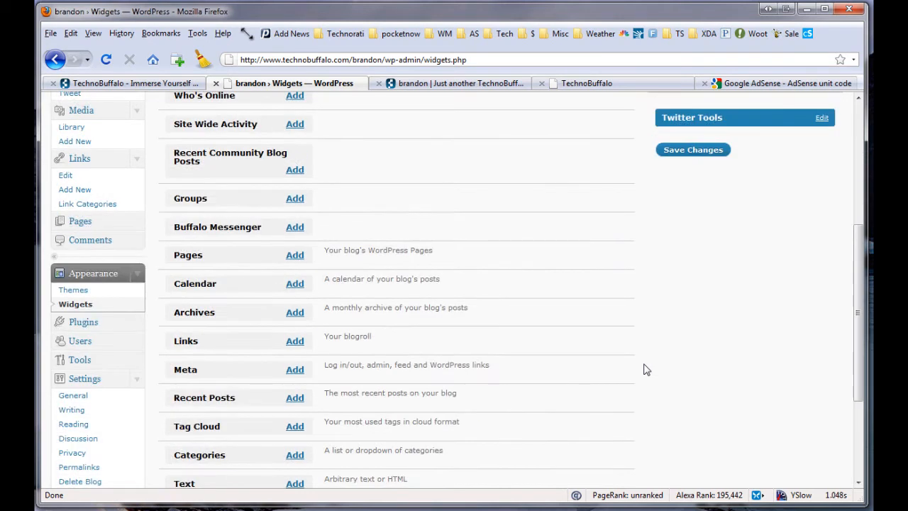
pyautogui.click(295, 429)
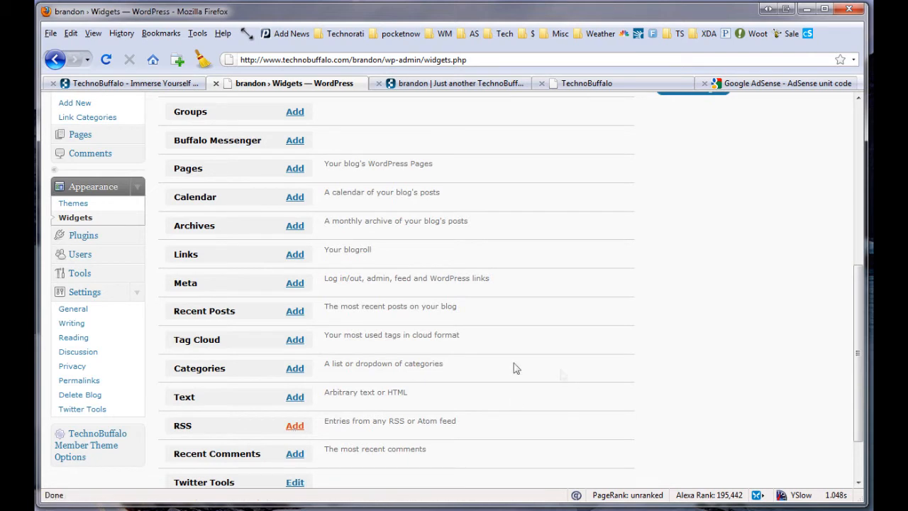
pyautogui.scroll(4, 524, 355)
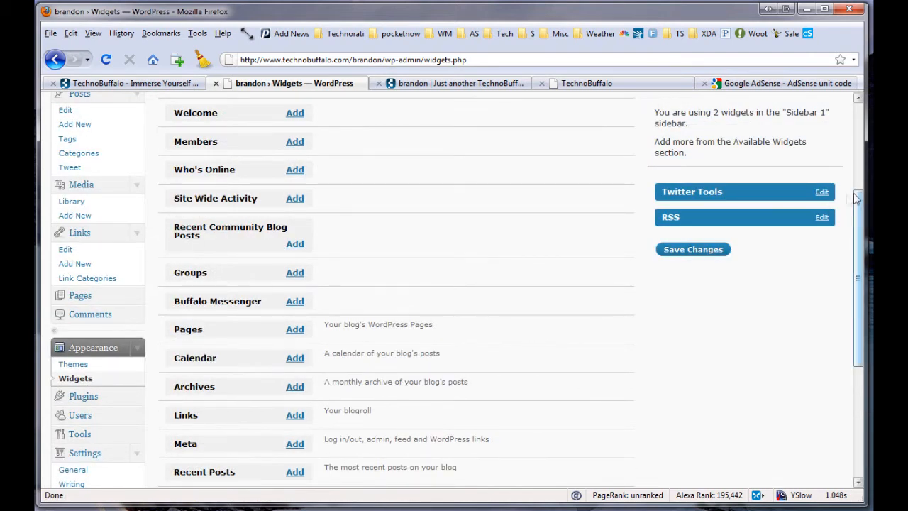
pyautogui.click(824, 219)
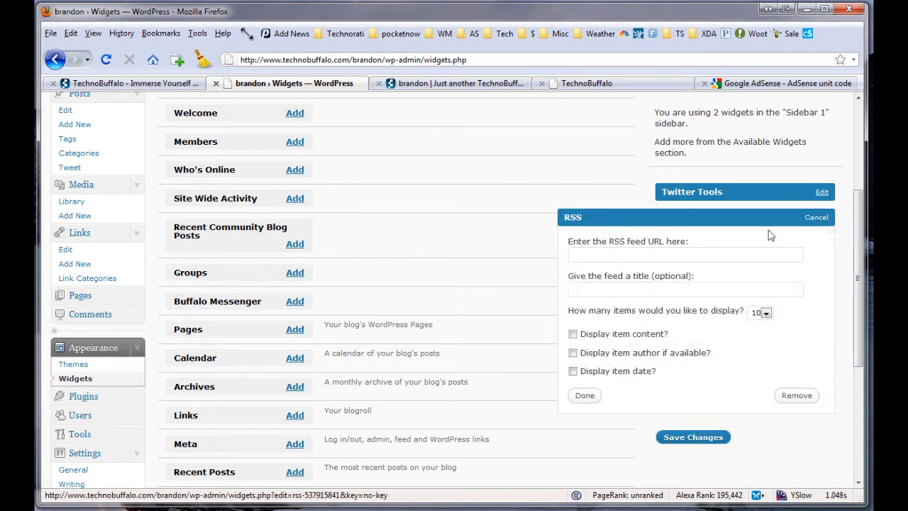
pyautogui.click(676, 251)
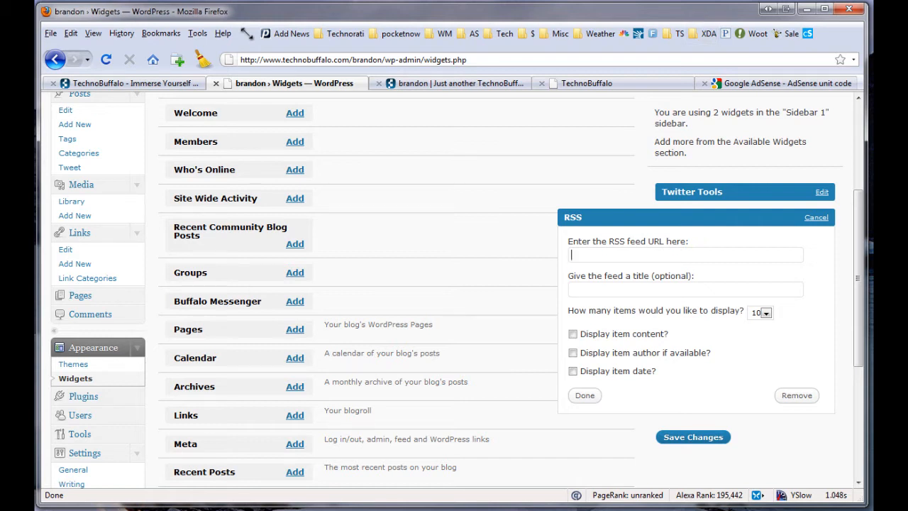
pyautogui.write('http://www.engadget.com/rss.xml')
pyautogui.press('Tab')
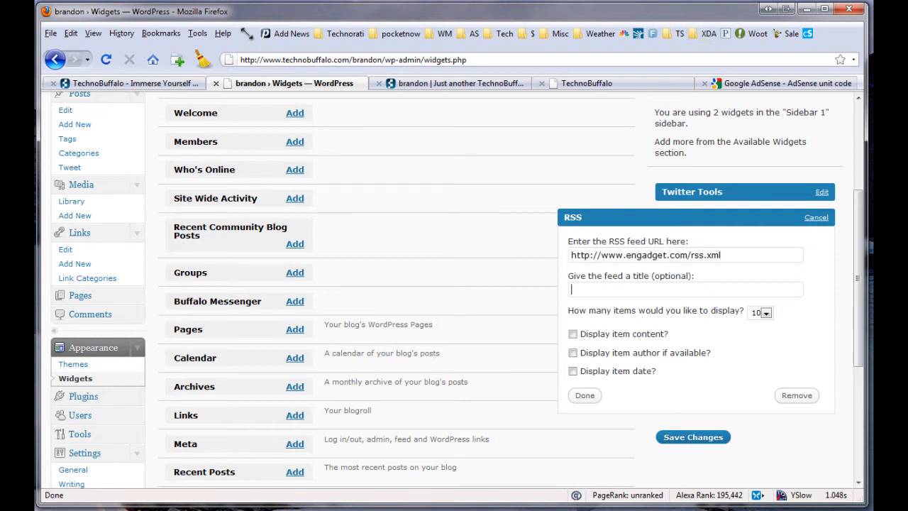
pyautogui.write('Engadget')
# Step: Set the RSS widget to display 5 items and save the sidebar's widget changes
pyautogui.click(765, 314)
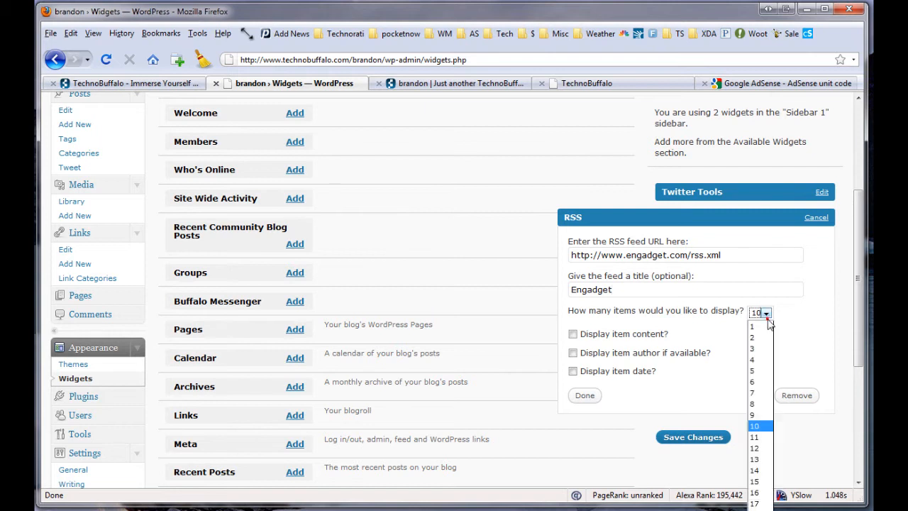
pyautogui.click(758, 370)
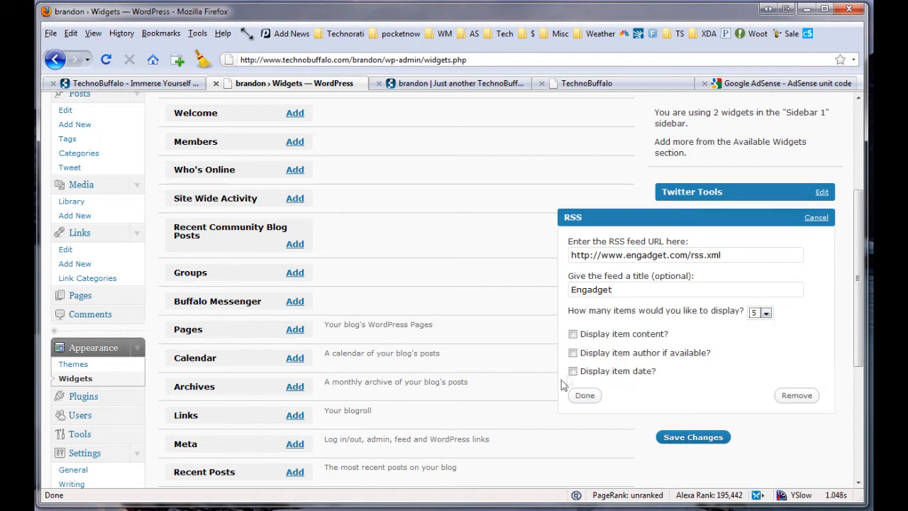
pyautogui.click(584, 395)
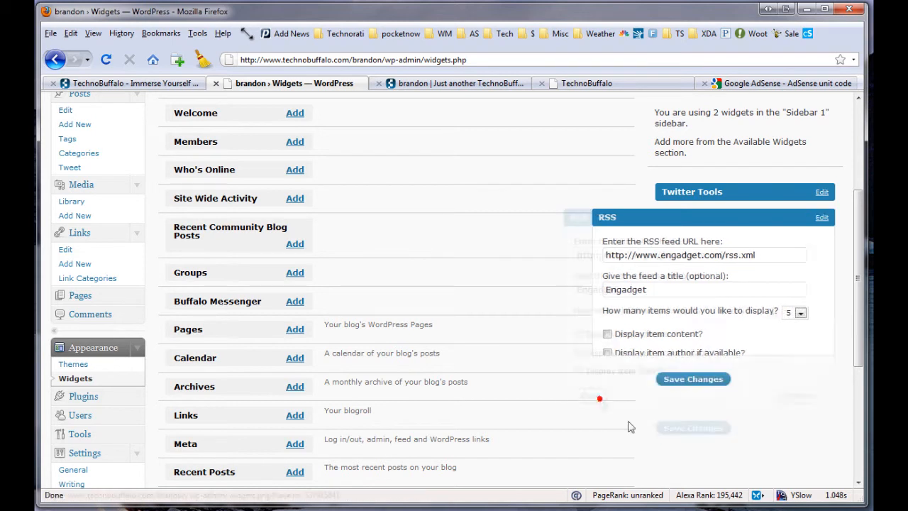
pyautogui.click(693, 251)
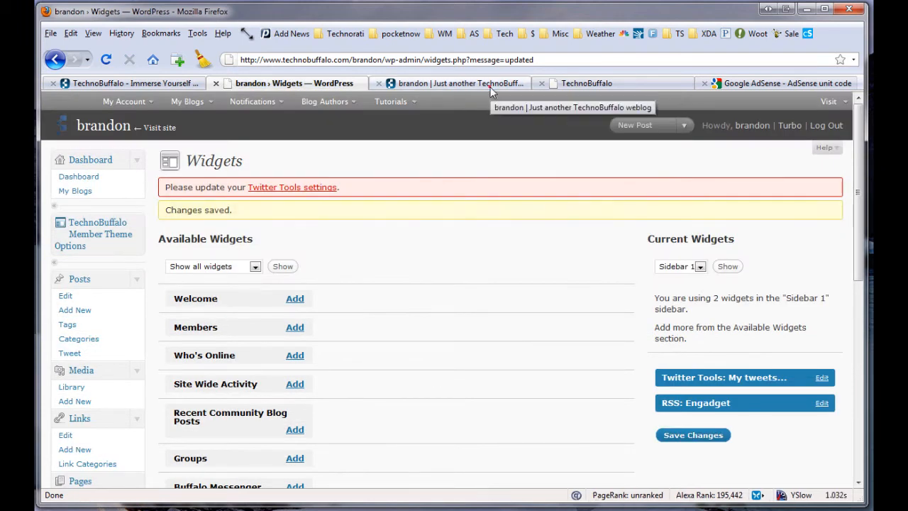
# Step: Reload the blog's home page and check the tweets and Engadget feed in its sidebar
pyautogui.click(490, 86)
pyautogui.click(105, 60)
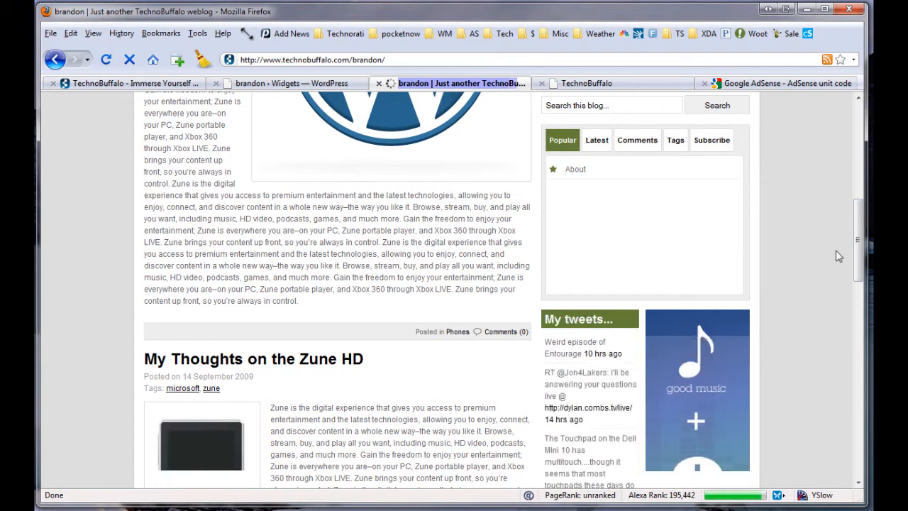
pyautogui.scroll(-5, 843, 256)
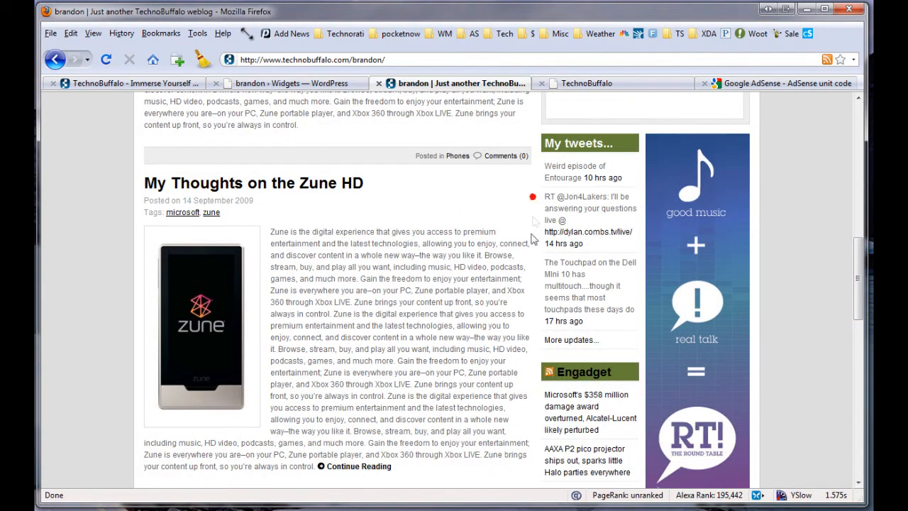
pyautogui.moveTo(858, 280); pyautogui.dragTo(858, 316)
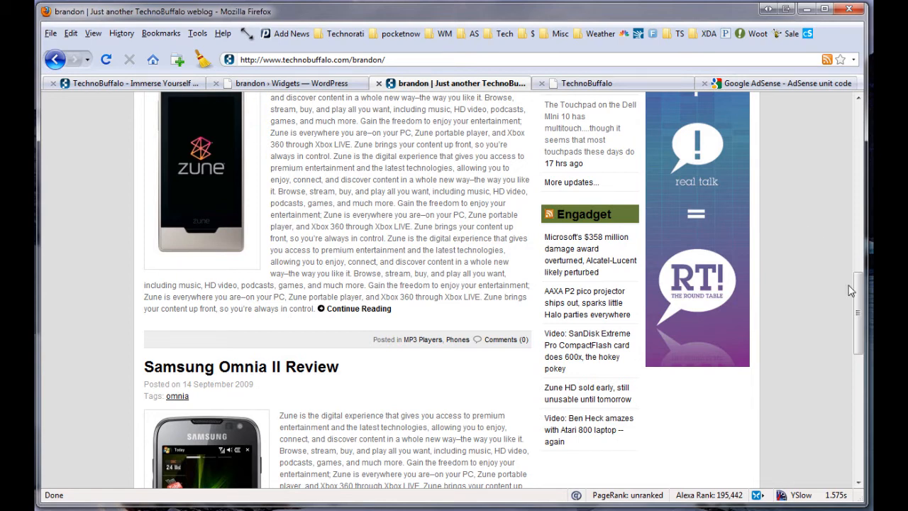
pyautogui.moveTo(859, 293); pyautogui.dragTo(859, 296)
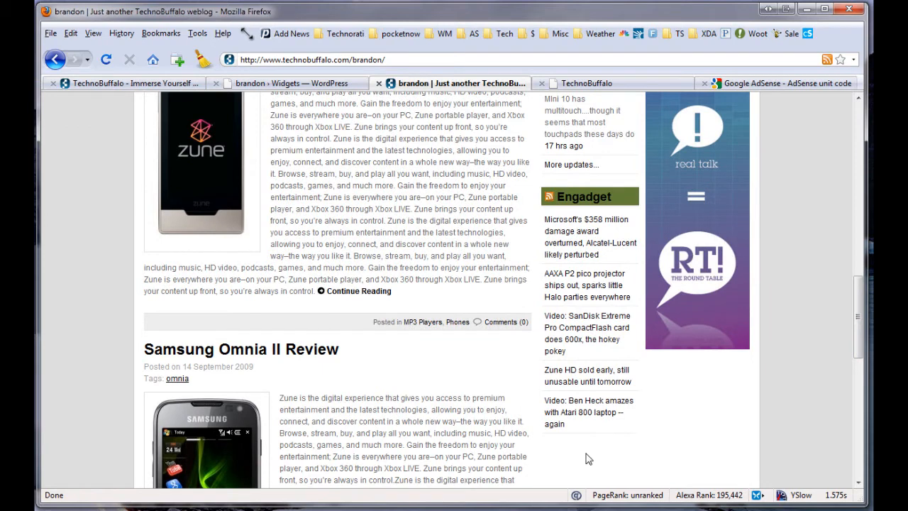
# Step: Return to the Widgets settings and look through the full list of available widgets
pyautogui.hotkey('ctrl', 'shift', 'Tab')
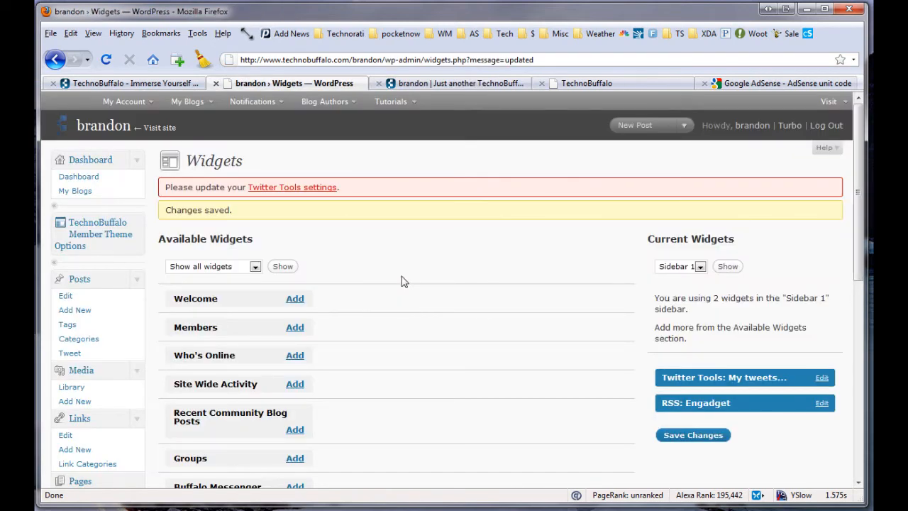
pyautogui.scroll(-3, 401, 282)
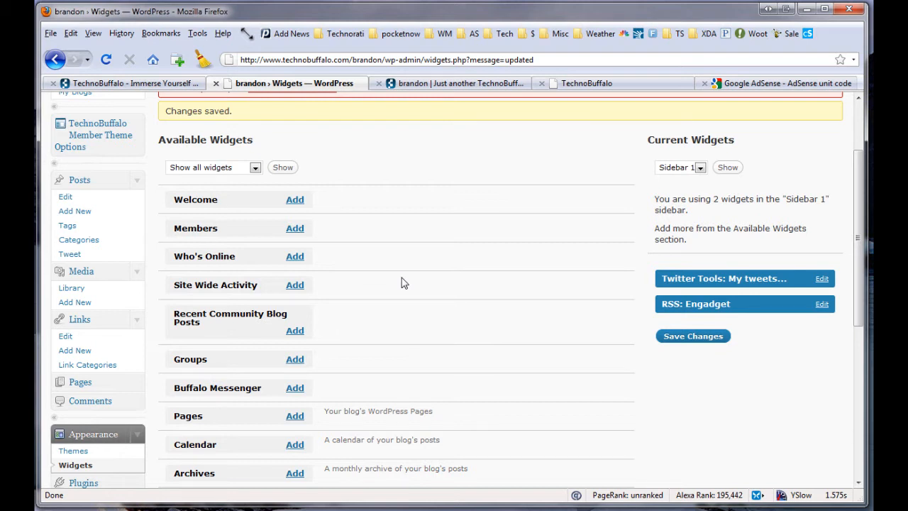
pyautogui.scroll(-3, 399, 283)
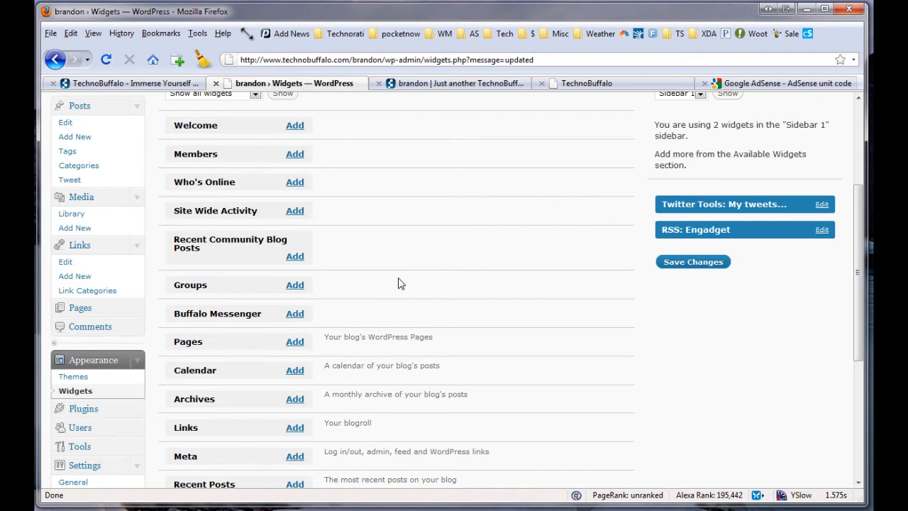
pyautogui.scroll(-3, 399, 283)
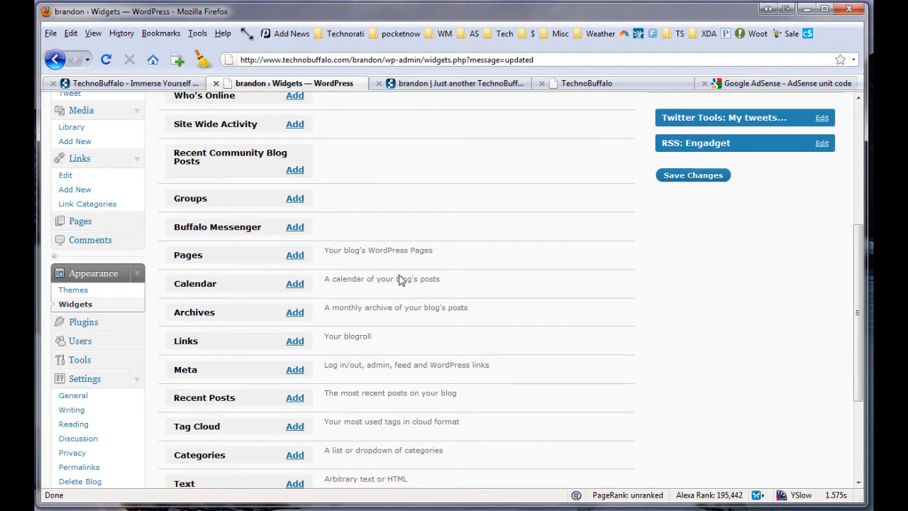
pyautogui.scroll(-5, 399, 276)
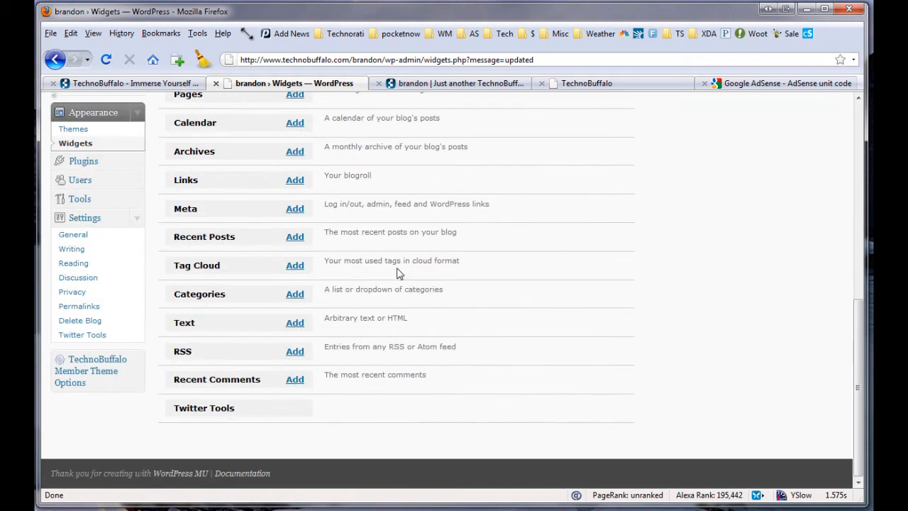
# Step: Open the Twitter Tools options and review the login, digest, tweet post and sidebar settings
pyautogui.click(82, 335)
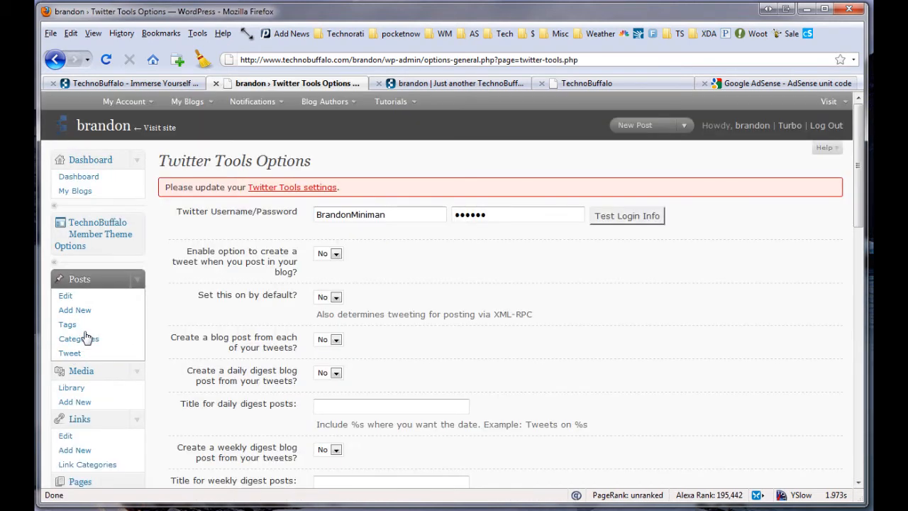
pyautogui.rightClick(370, 231)
pyautogui.click(479, 234)
pyautogui.scroll(-3, 608, 341)
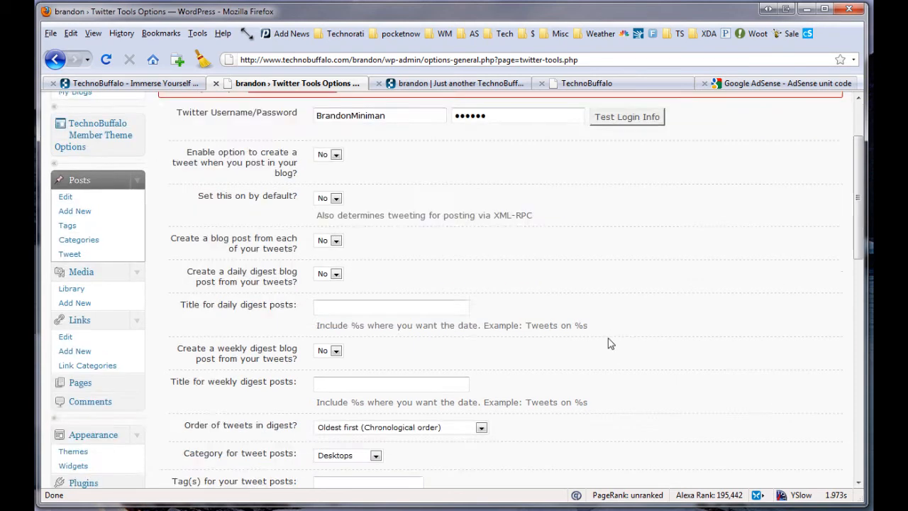
pyautogui.scroll(-3, 608, 343)
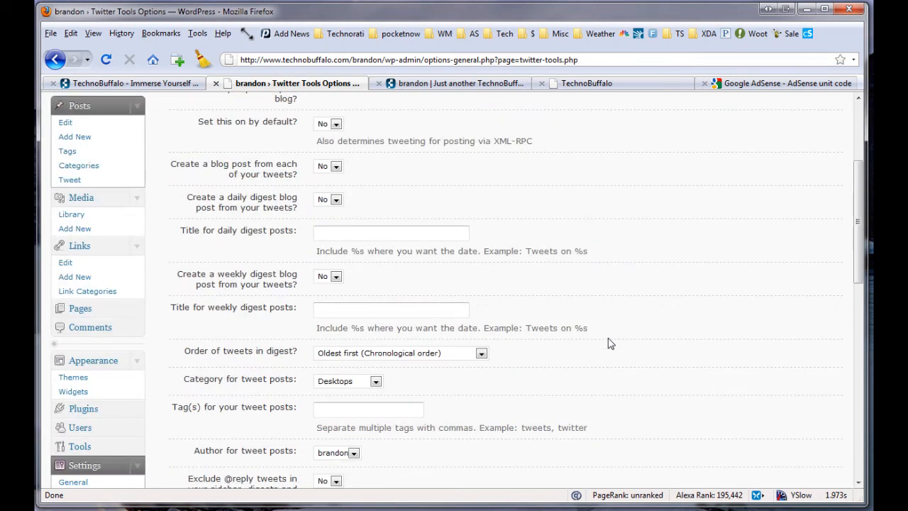
pyautogui.scroll(-6, 609, 343)
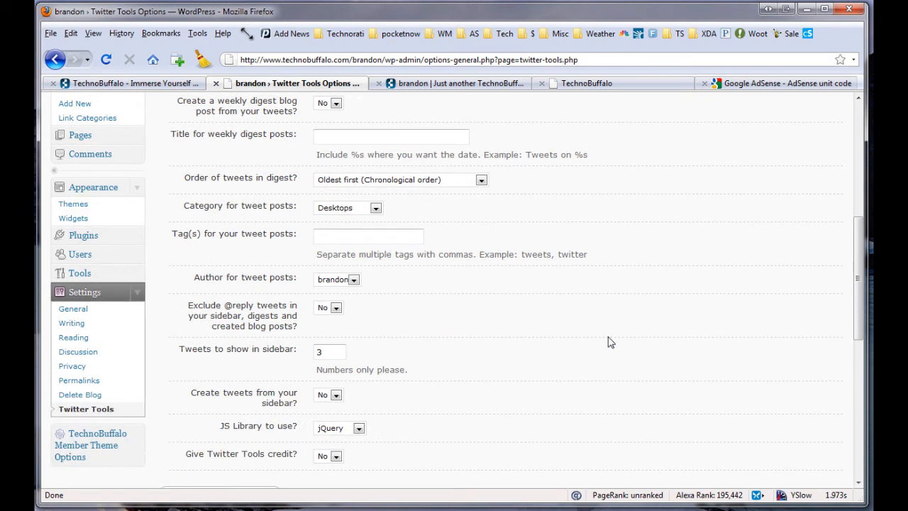
pyautogui.scroll(-3, 607, 341)
pyautogui.press('Home')
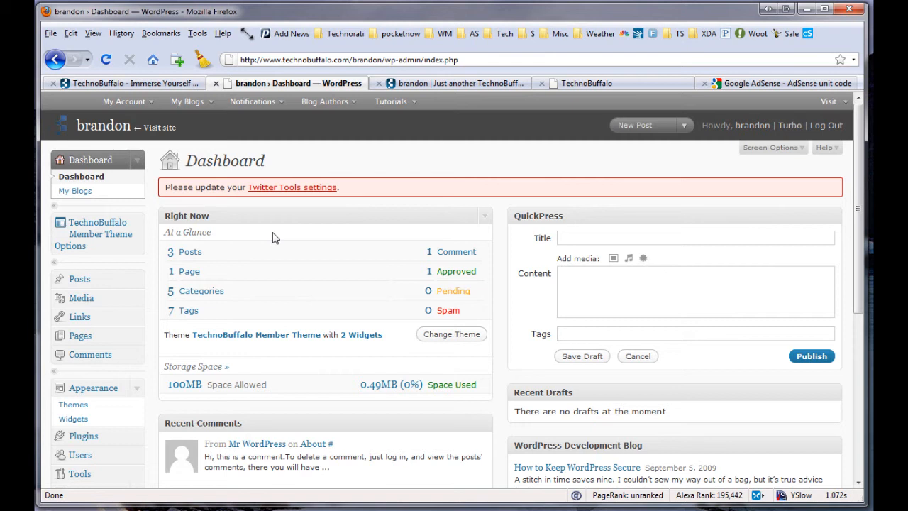
# Step: Open the blog's Tools page and look over the Turbo and Press This sections
pyautogui.click(141, 388)
pyautogui.scroll(-2, 142, 388)
pyautogui.click(136, 361)
pyautogui.click(68, 374)
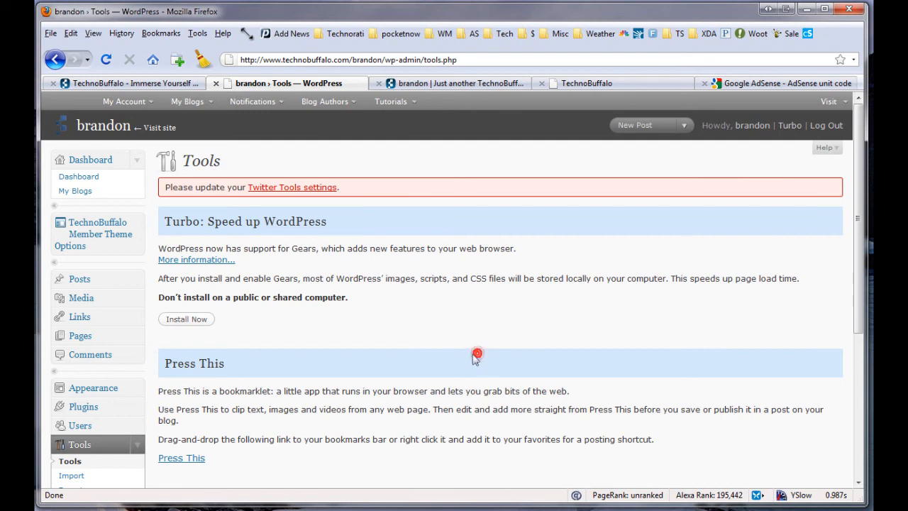
pyautogui.scroll(-5, 475, 358)
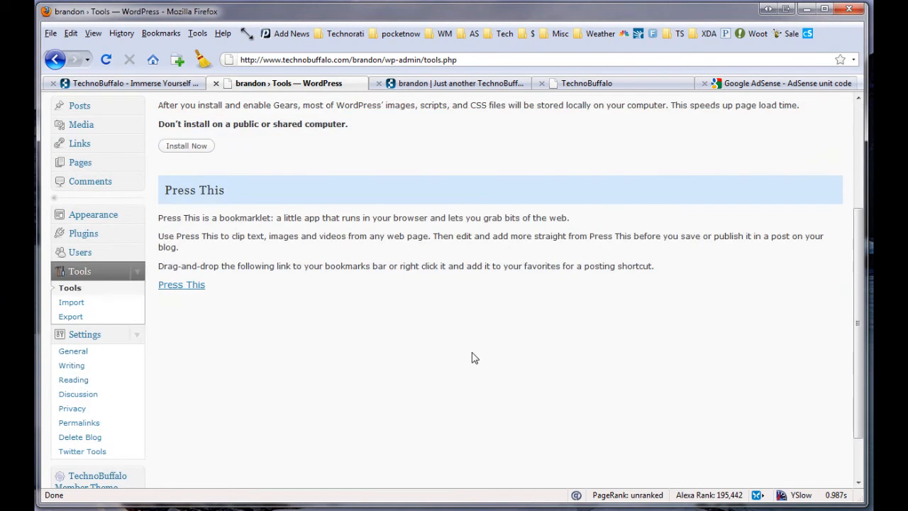
# Step: Open the General Settings and compare the blog title and tagline with the title shown for the home page
pyautogui.click(69, 350)
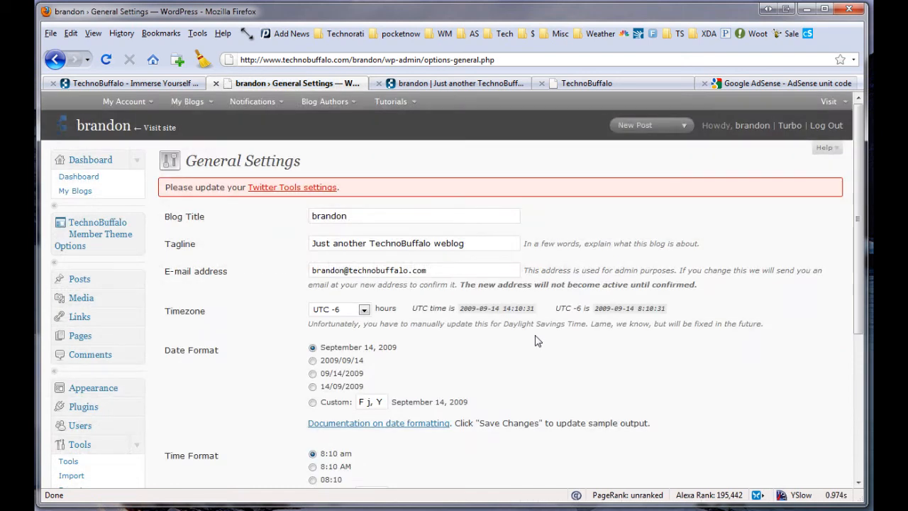
pyautogui.tripleClick(470, 241)
pyautogui.click(401, 83)
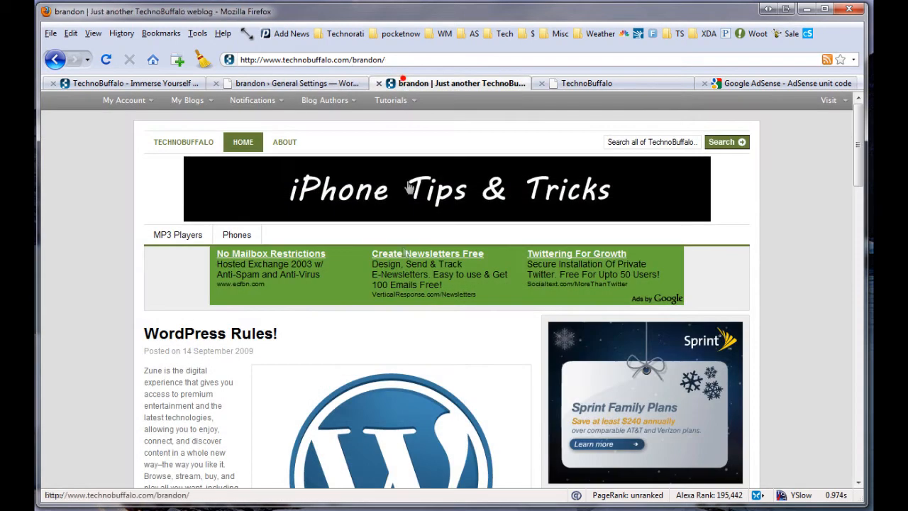
pyautogui.moveTo(329, 105)
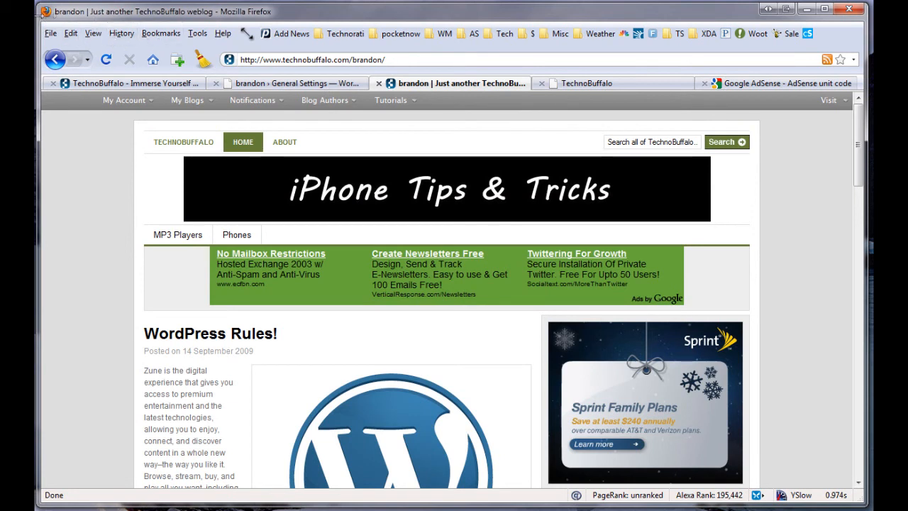
pyautogui.click(274, 81)
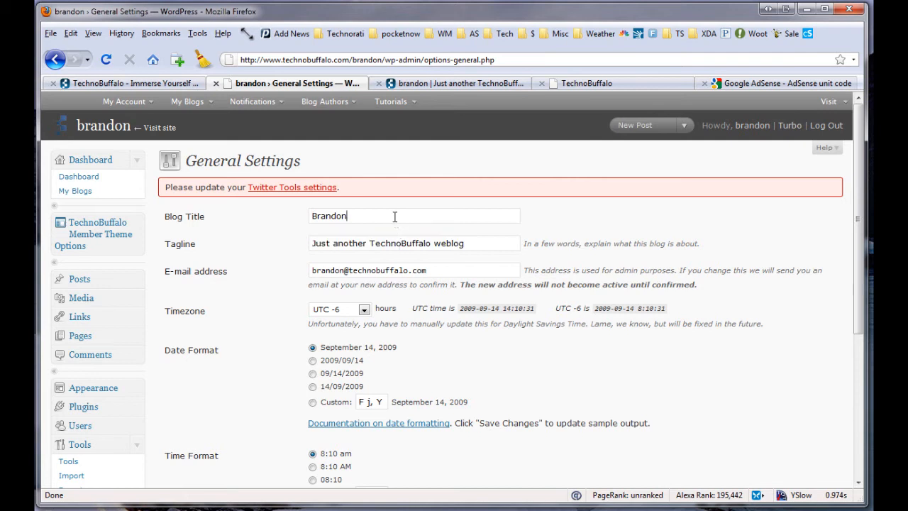
# Step: Change the blog title to "iPhone Tips and Tricks" in the General Settings
pyautogui.moveTo(394, 216); pyautogui.dragTo(289, 214)
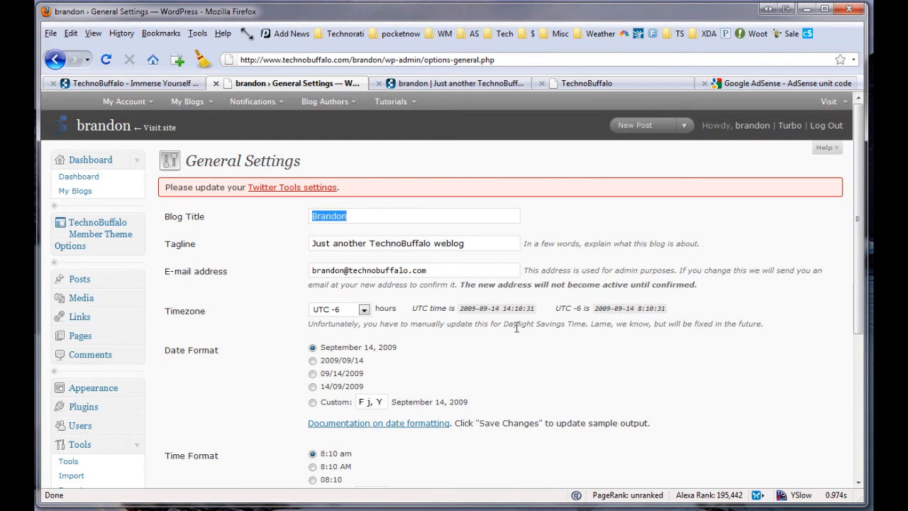
pyautogui.write('iPhone Tips')
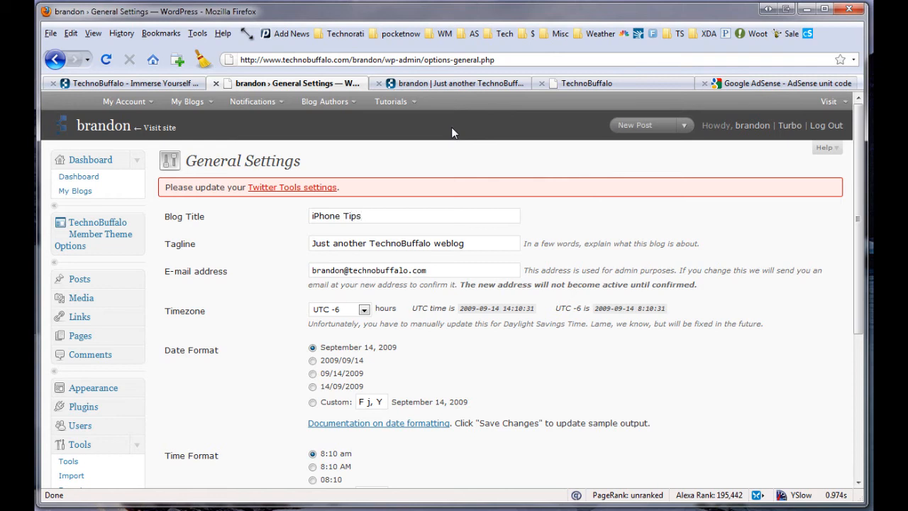
pyautogui.write(' and Tricks')
# Step: Replace the blog's tagline with "Hack Your iPhone" and save the General Settings
pyautogui.click(492, 243)
pyautogui.tripleClick(492, 243)
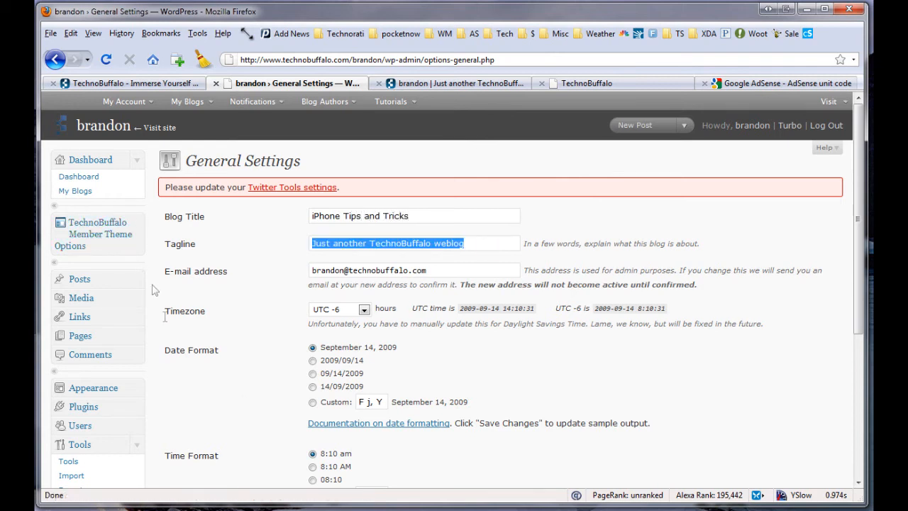
pyautogui.write('Hack Yo')
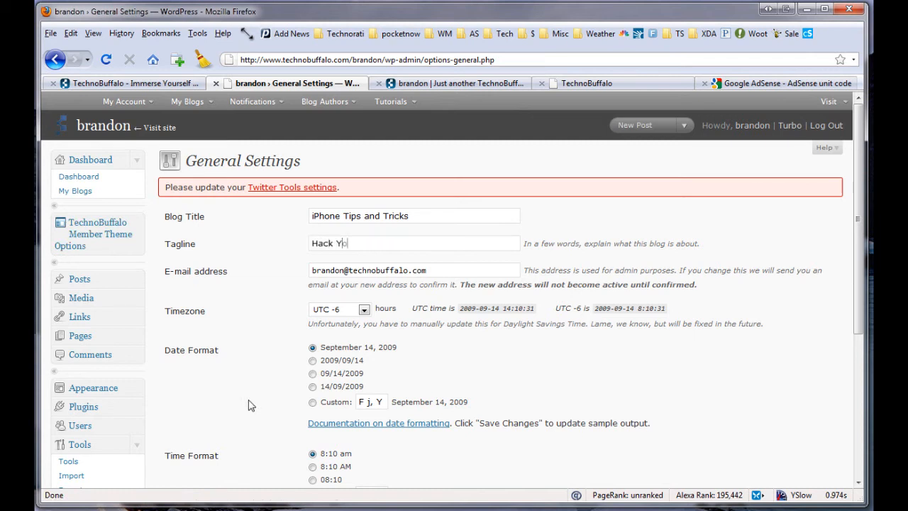
pyautogui.write('ur IiPhone')
pyautogui.click(366, 270)
pyautogui.scroll(-2, 478, 405)
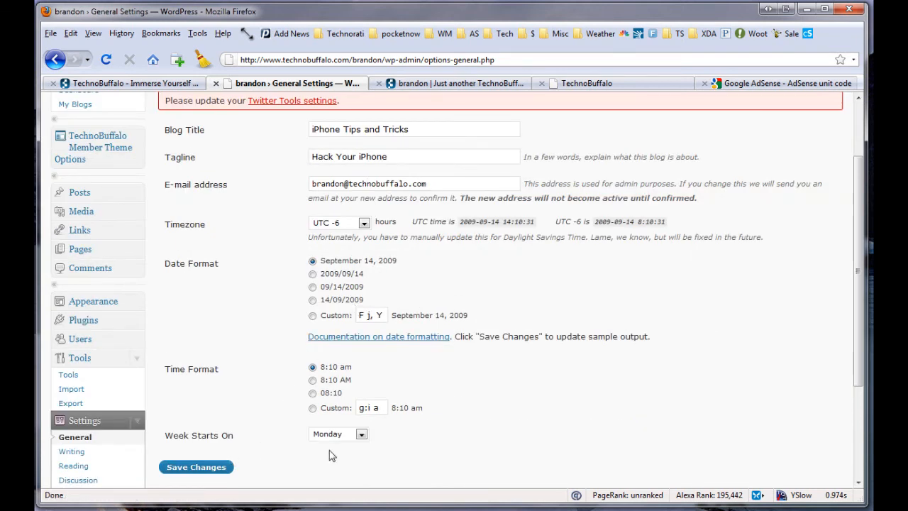
pyautogui.click(230, 469)
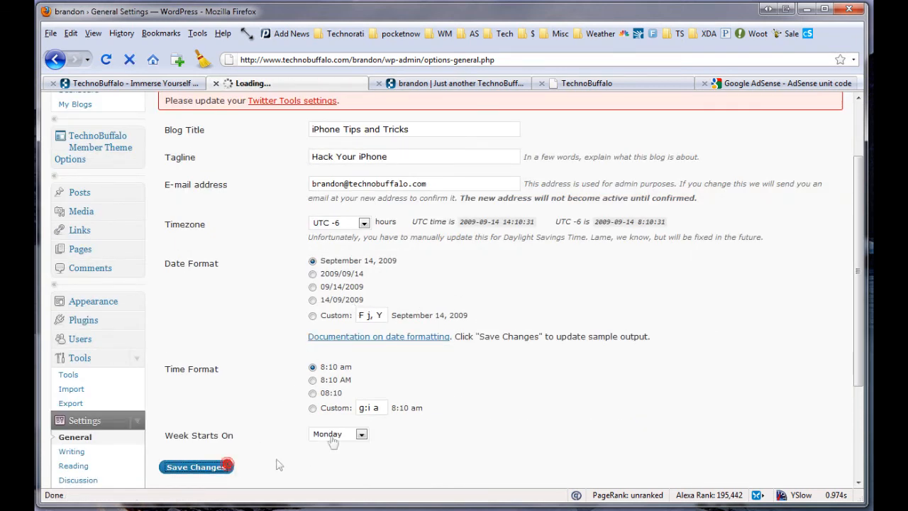
# Step: Reload the blog's home page to check its title and tagline, and return to the General Settings
pyautogui.click(455, 84)
pyautogui.click(104, 60)
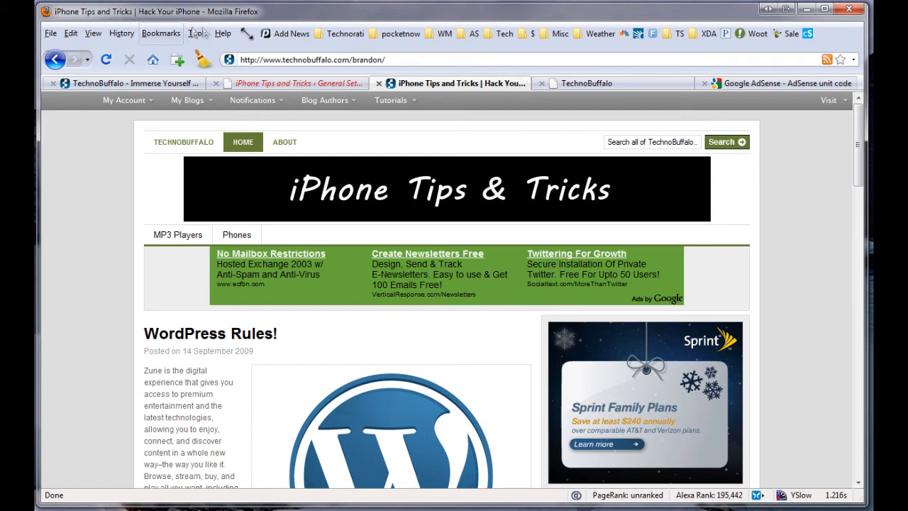
pyautogui.click(256, 81)
# Step: Open the Writing Settings and the Reading Settings in turn and review their options
pyautogui.scroll(-5, 251, 384)
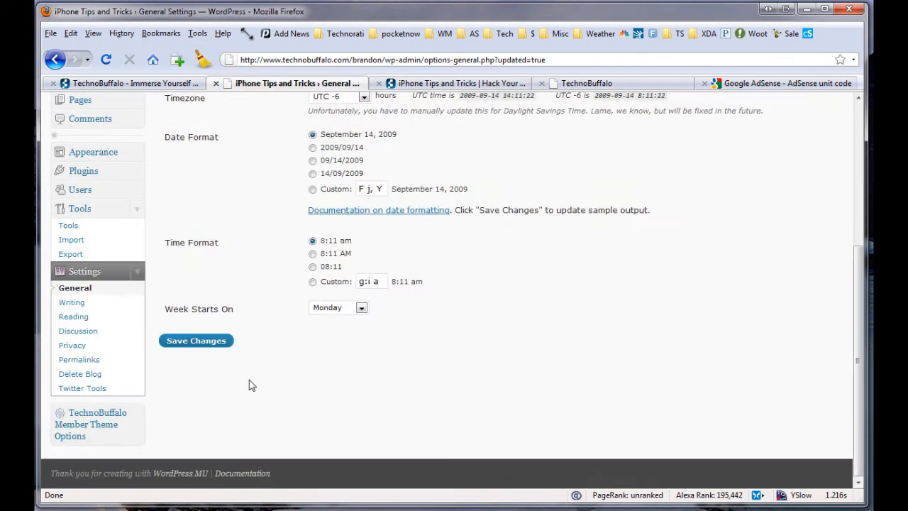
pyautogui.click(87, 300)
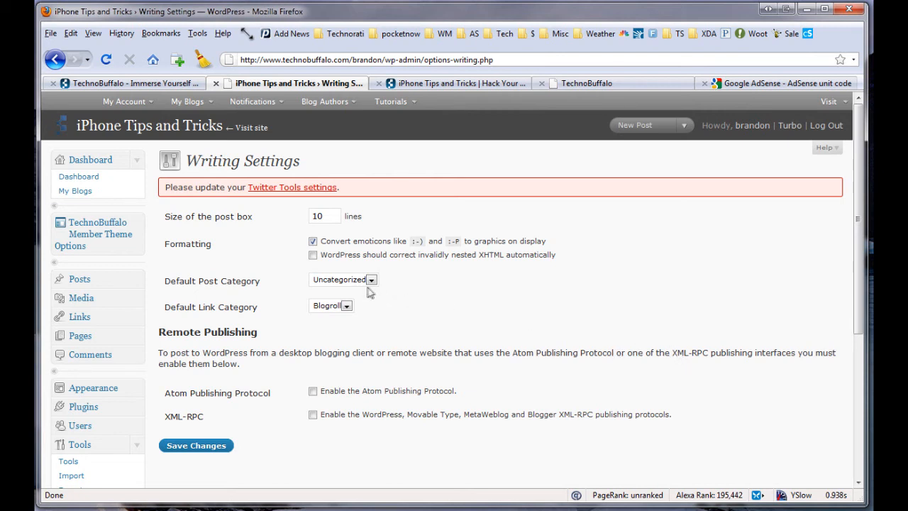
pyautogui.scroll(-5, 397, 324)
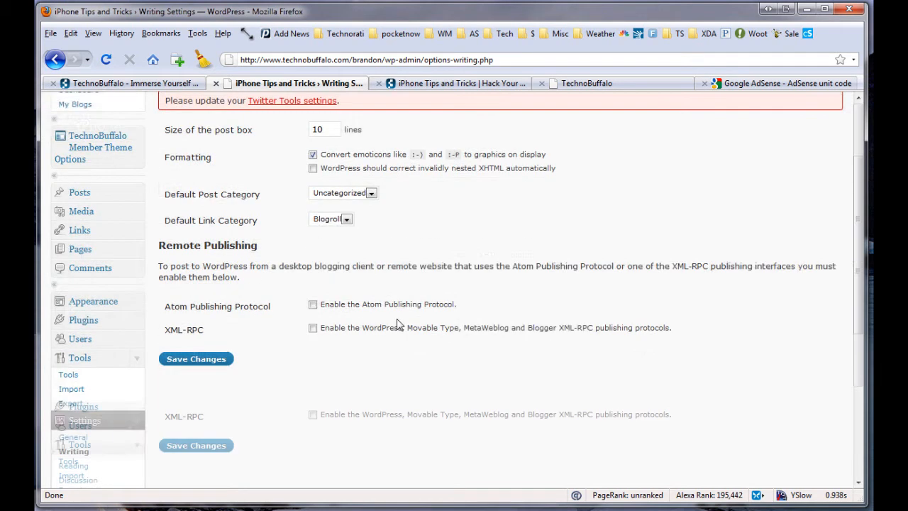
pyautogui.click(80, 323)
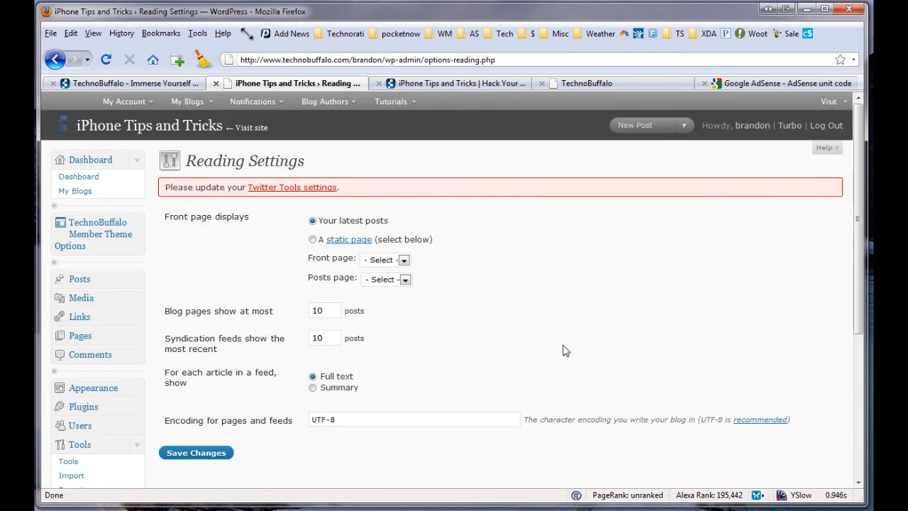
pyautogui.click(449, 325)
# Step: Review the comment options in the Discussion Settings and the blog visibility choices in the Privacy Settings
pyautogui.scroll(-5, 349, 374)
pyautogui.click(78, 331)
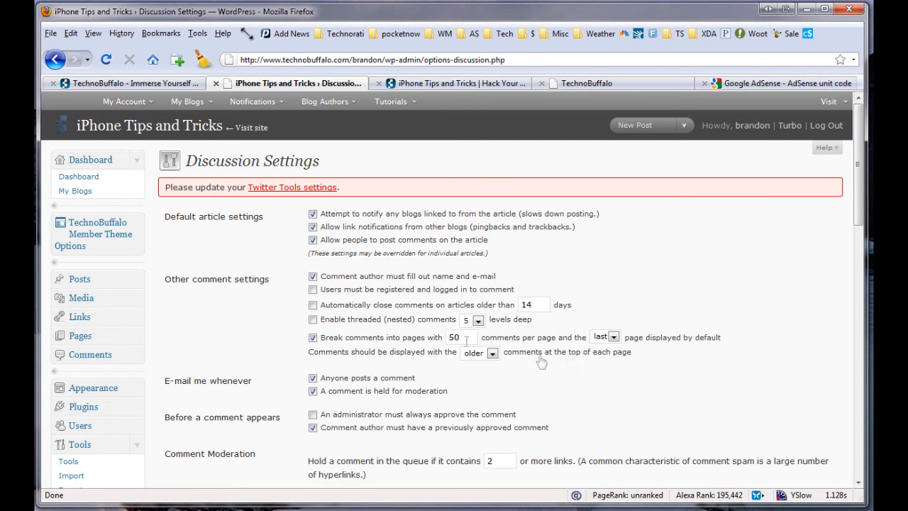
pyautogui.scroll(-5, 542, 362)
pyautogui.click(85, 327)
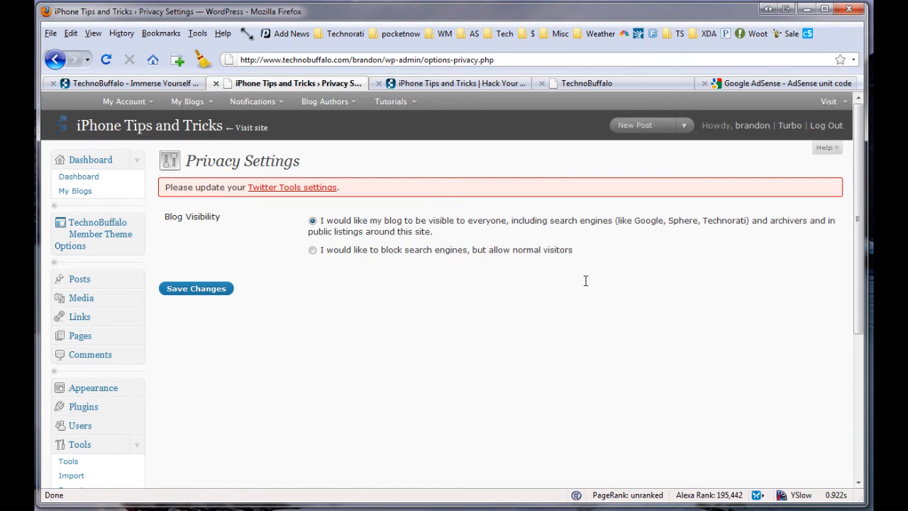
# Step: Open the Permalink Settings and compare the common URL structures with the address of the post "My Thoughts on the Zune HD"
pyautogui.scroll(-4, 368, 305)
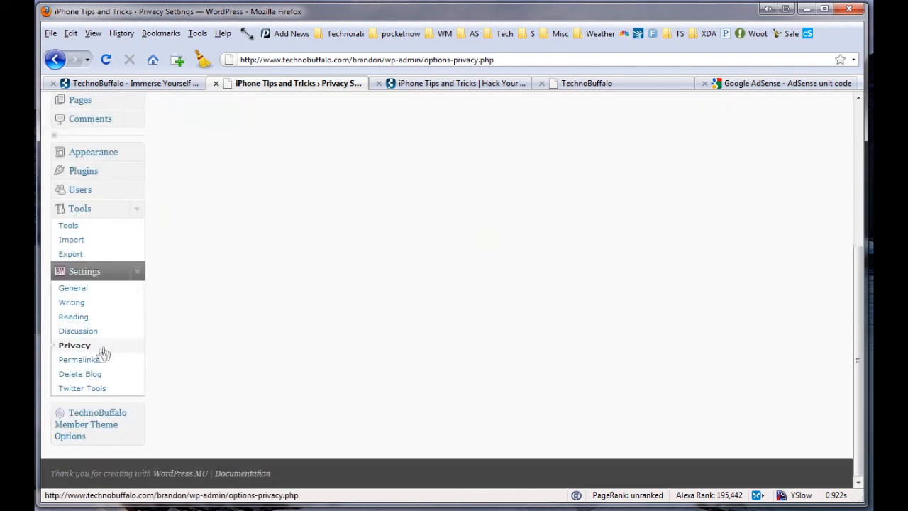
pyautogui.click(93, 358)
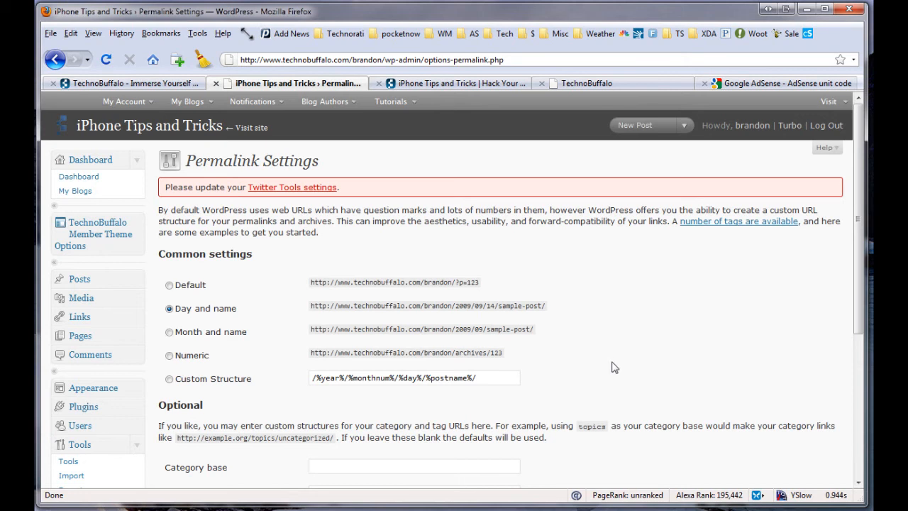
pyautogui.click(471, 83)
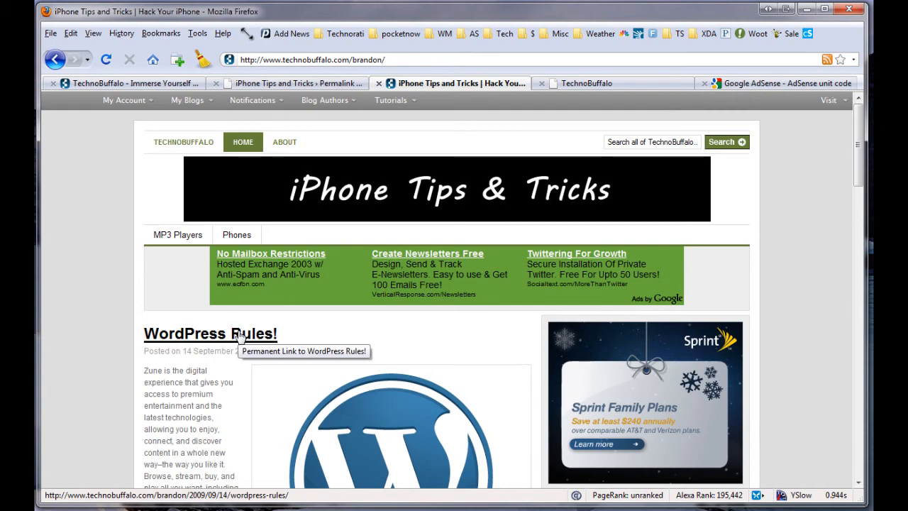
pyautogui.scroll(-10, 239, 336)
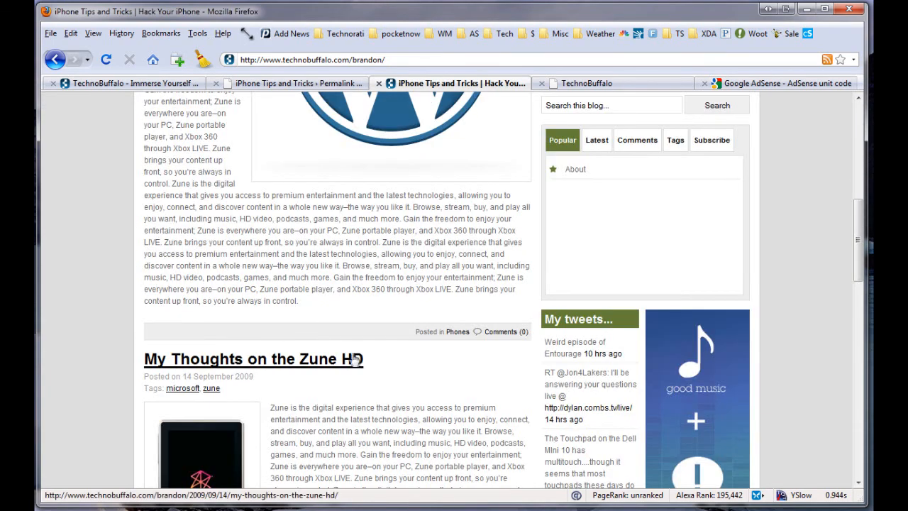
pyautogui.click(340, 356)
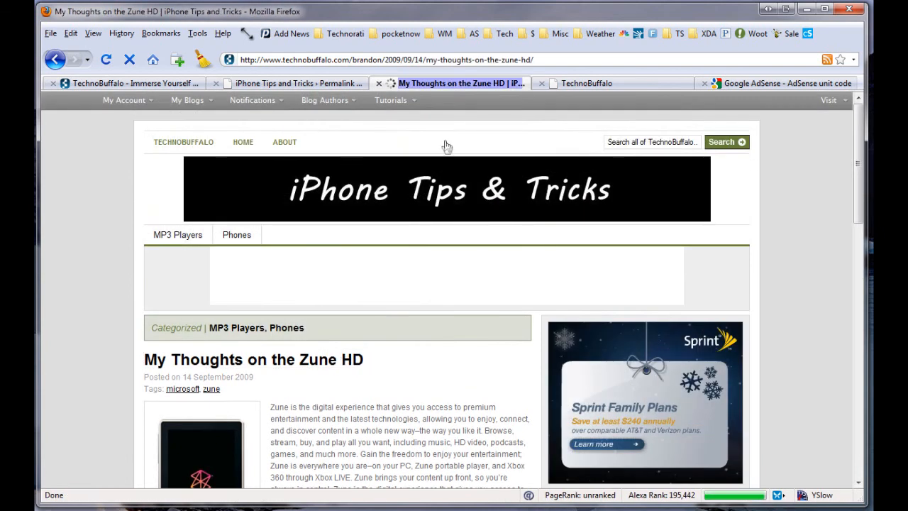
pyautogui.click(490, 59)
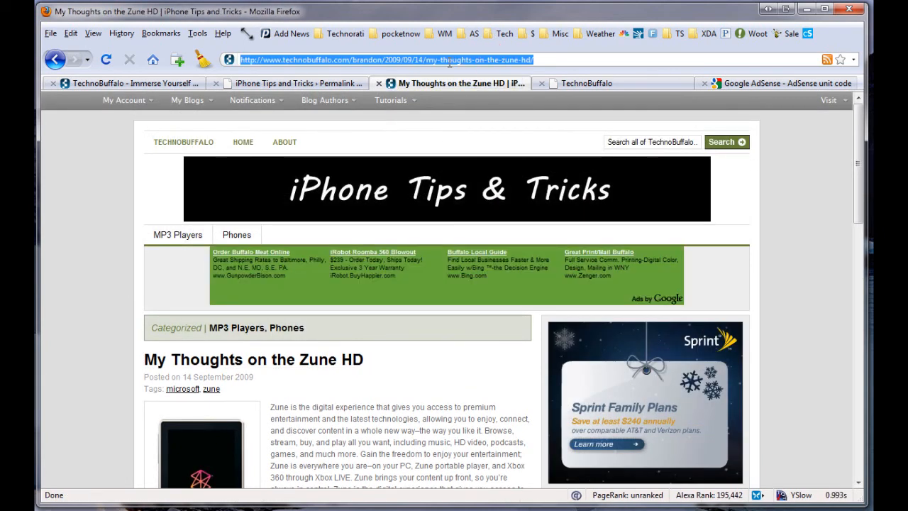
pyautogui.click(339, 85)
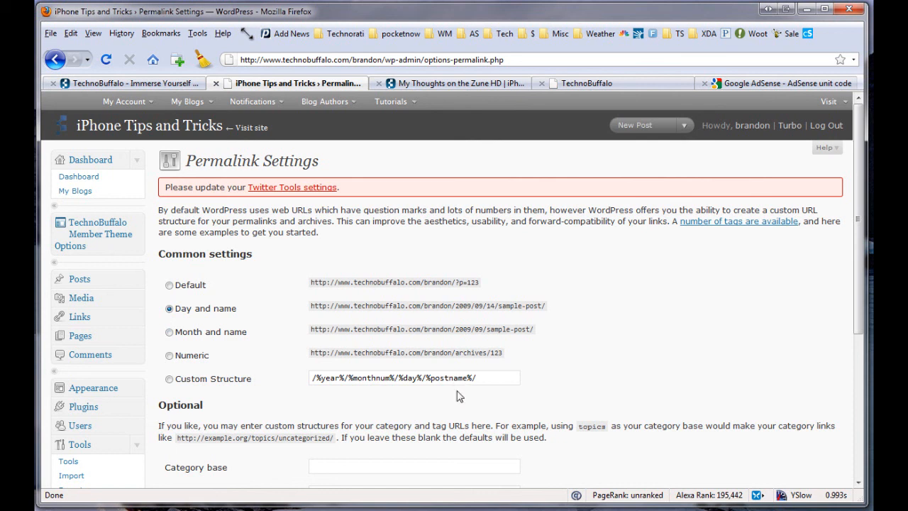
pyautogui.hotkey('ctrl', 'Tab')
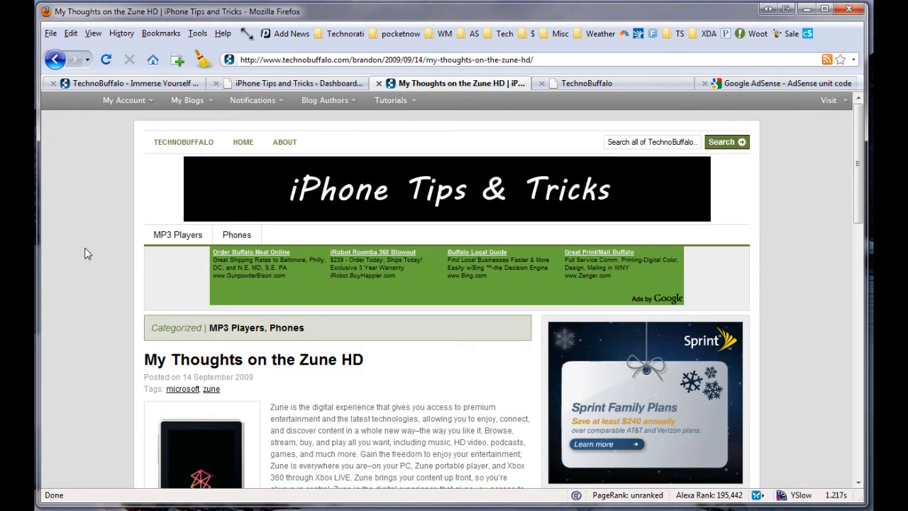